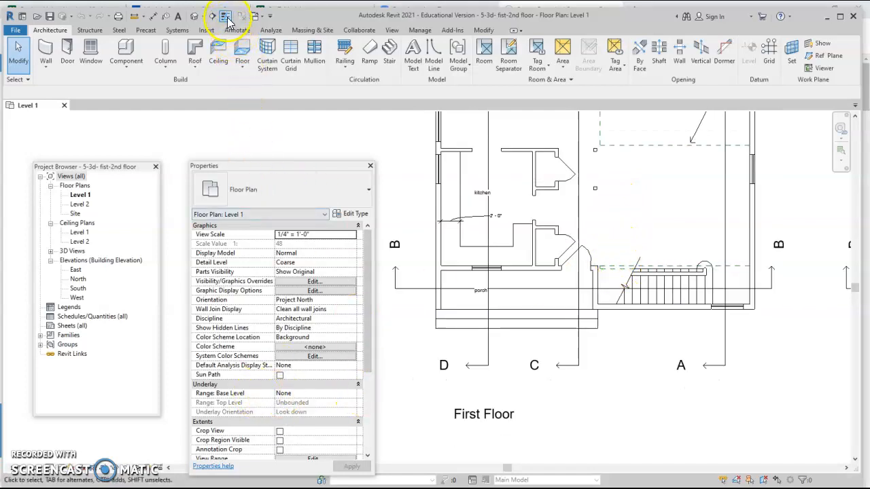
# - Move the Properties palette and the Project Browser aside to free more of the drawing area
pyautogui.scroll(2, 446, 218)
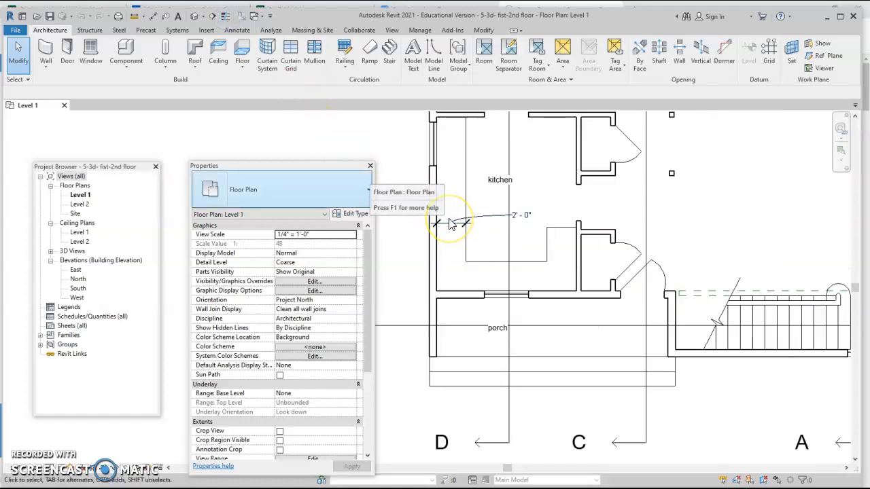
pyautogui.scroll(2, 456, 219)
pyautogui.scroll(-4, 543, 405)
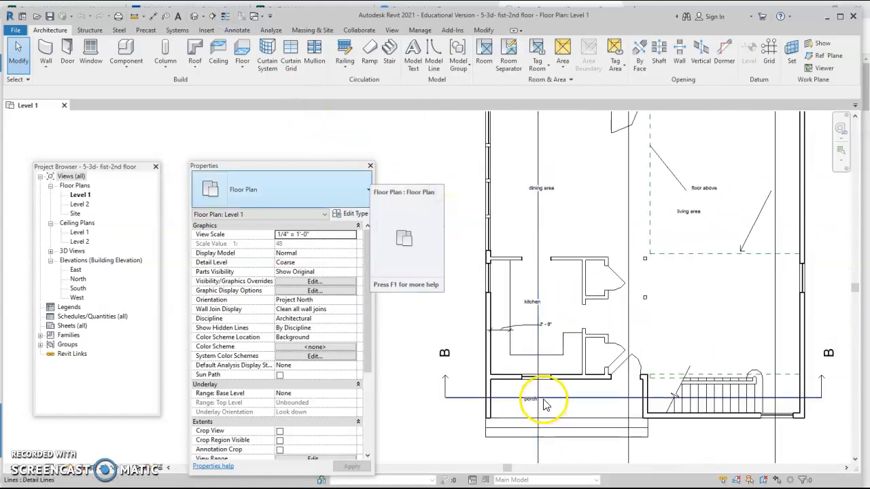
pyautogui.scroll(-3, 547, 395)
pyautogui.scroll(-3, 578, 272)
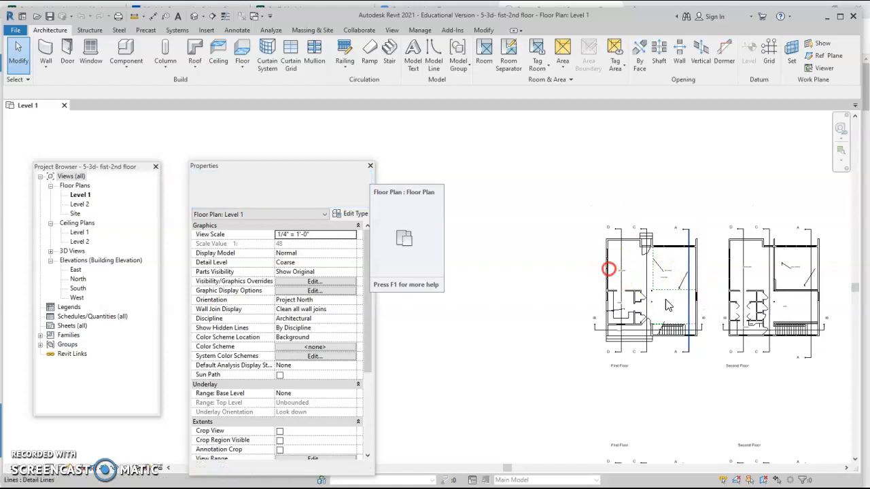
pyautogui.scroll(-5, 666, 306)
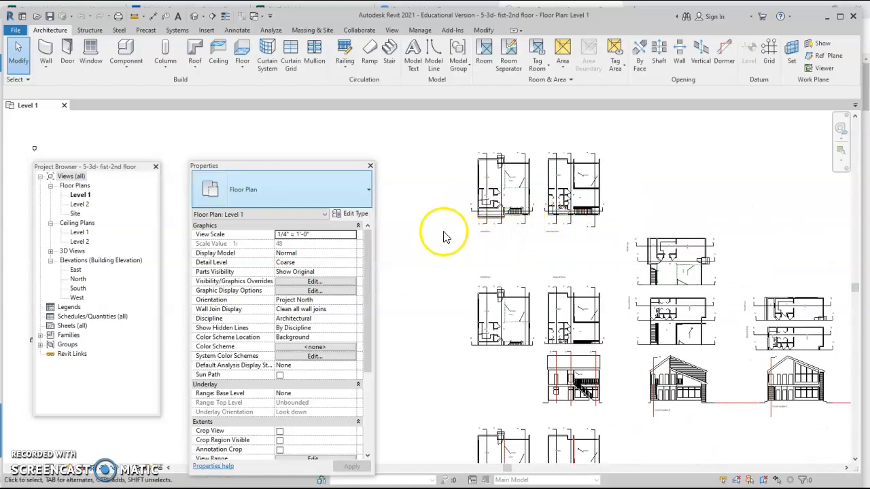
pyautogui.moveTo(251, 172); pyautogui.dragTo(192, 170)
pyautogui.moveTo(72, 170)
pyautogui.mouseDown()
pyautogui.moveTo(47, 154)
pyautogui.moveTo(45, 141)
pyautogui.mouseUp()
# - Copy the First Floor plan linework with its labels into the empty area between the four elevation markers
pyautogui.moveTo(424, 221)
pyautogui.mouseDown(button='middle')
pyautogui.moveTo(557, 213)
pyautogui.moveTo(673, 258)
pyautogui.moveTo(666, 249)
pyautogui.mouseUp(button='middle')
pyautogui.moveTo(708, 145)
pyautogui.mouseDown()
pyautogui.moveTo(777, 220)
pyautogui.moveTo(811, 276)
pyautogui.moveTo(800, 283)
pyautogui.mouseUp()
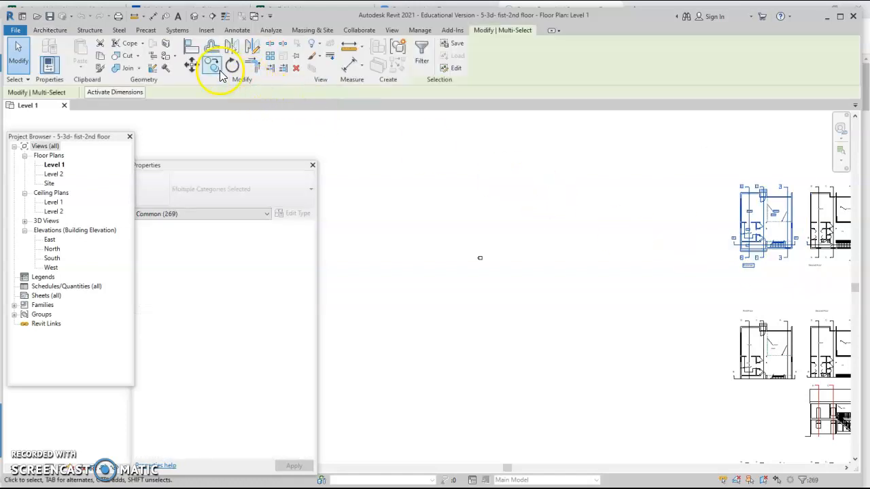
pyautogui.click(214, 67)
pyautogui.moveTo(522, 245); pyautogui.dragTo(711, 222, button='middle')
pyautogui.scroll(-1, 711, 222)
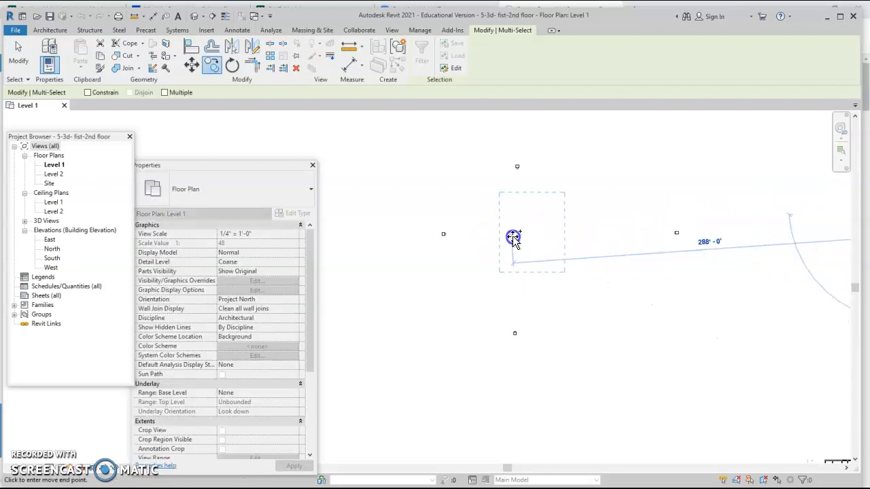
pyautogui.click(594, 293)
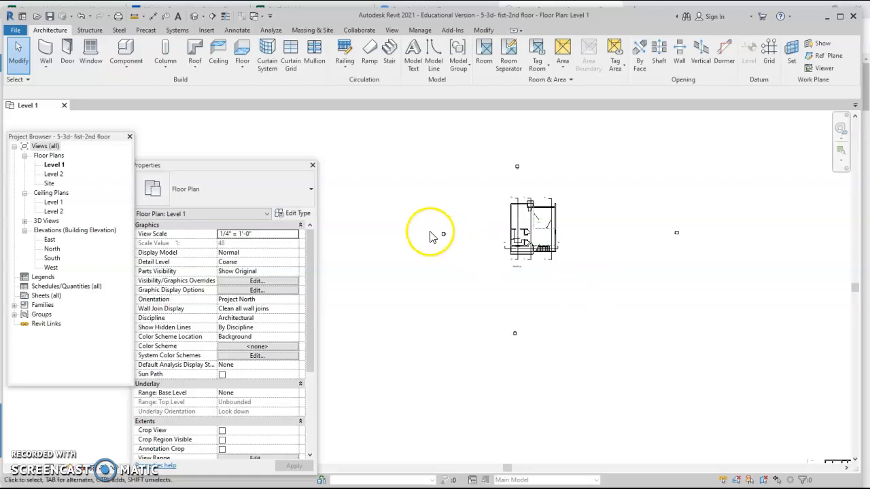
# - Open the default 3D view and return to the Level 1 floor plan
pyautogui.scroll(2, 569, 237)
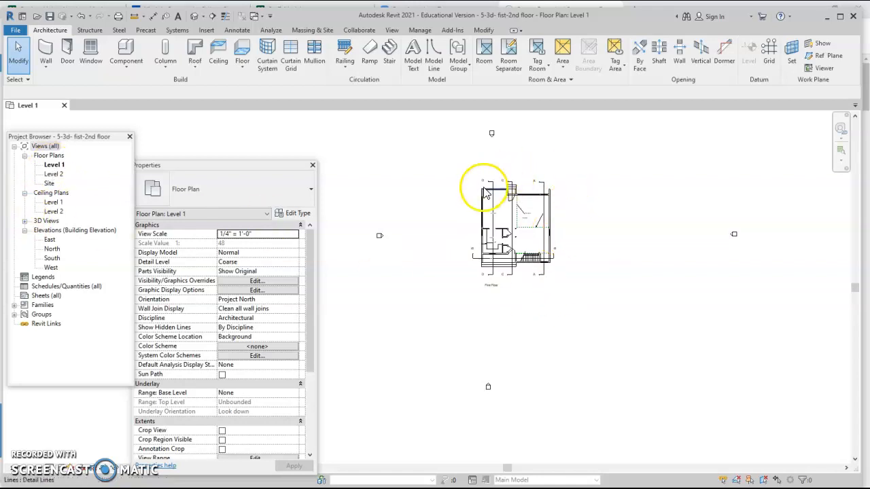
pyautogui.click(194, 19)
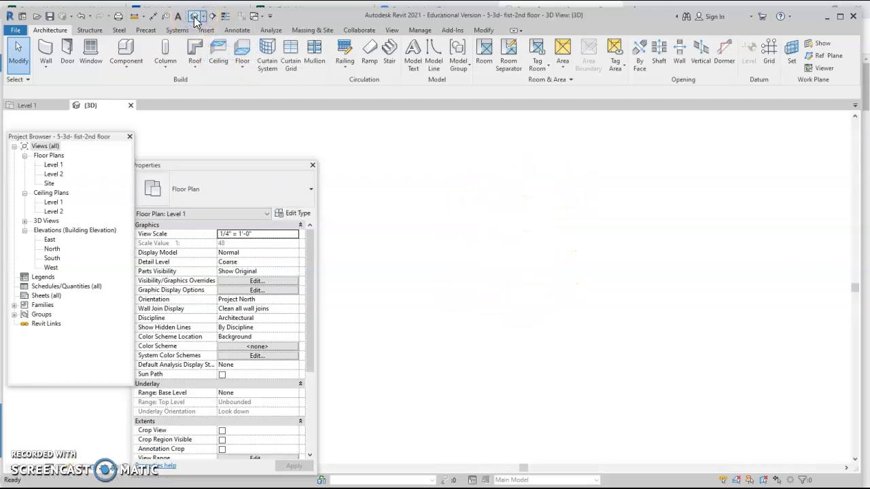
pyautogui.doubleClick(56, 167)
# - Delete the detail lines of section mark A at both ends of the copied First Floor plan, keeping the letters
pyautogui.scroll(3, 548, 207)
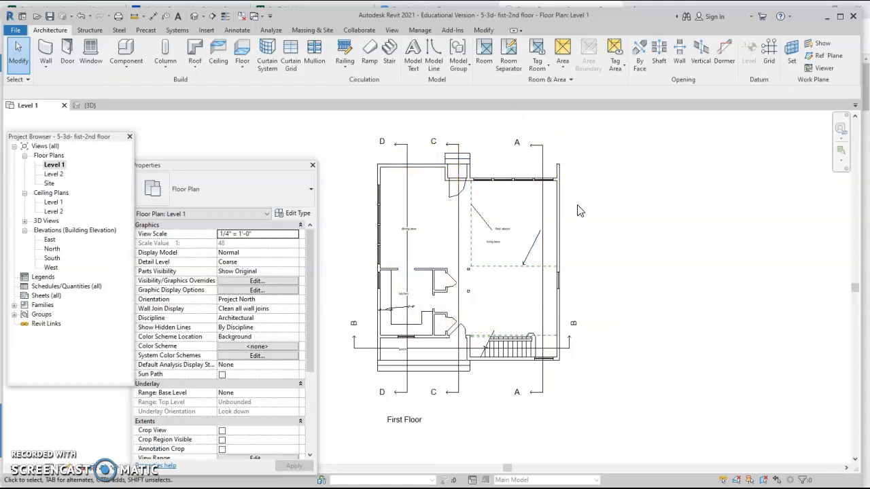
pyautogui.moveTo(563, 412); pyautogui.dragTo(529, 386)
pyautogui.press('Delete')
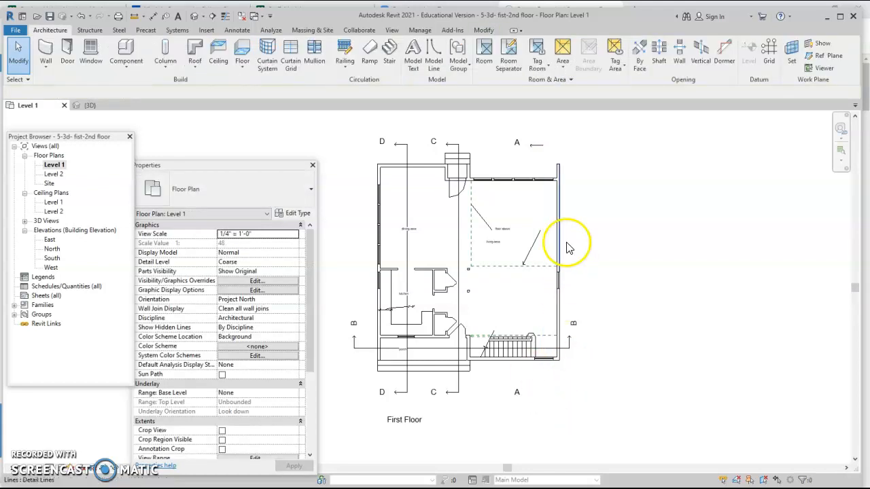
pyautogui.moveTo(566, 162); pyautogui.dragTo(533, 144)
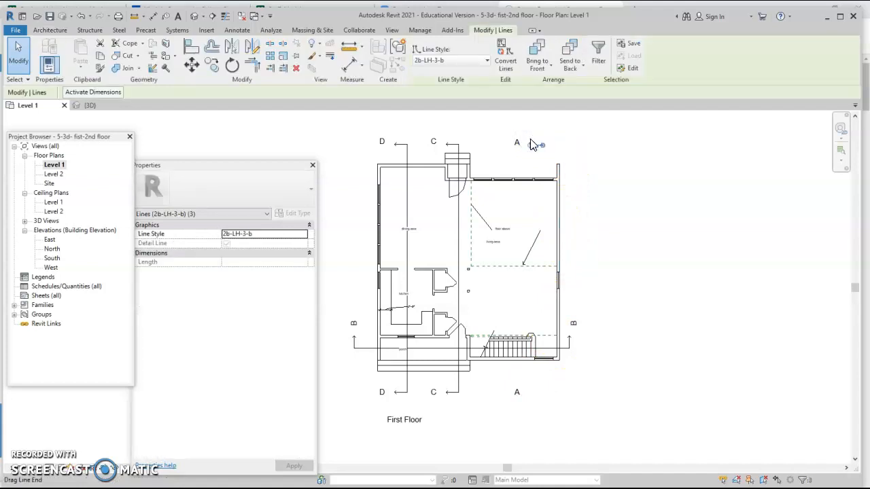
pyautogui.press('Delete')
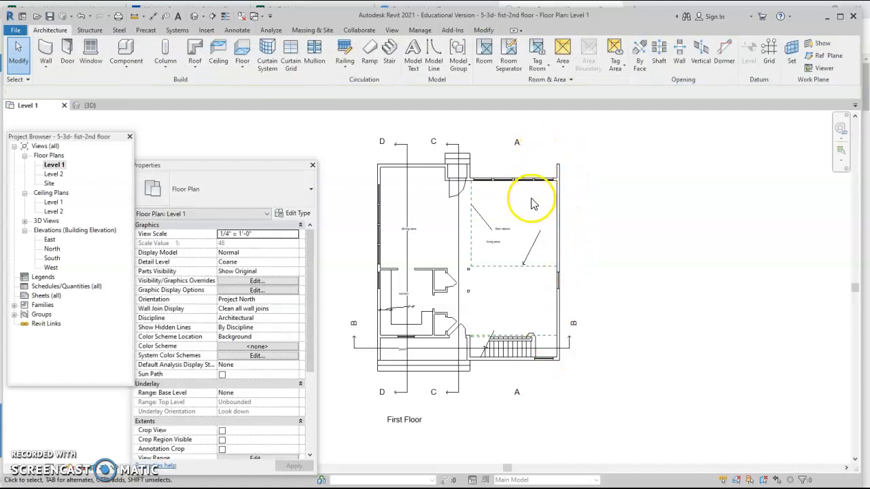
# - Place a vertical building section through the living area and stairs, running between the two A labels
pyautogui.click(214, 16)
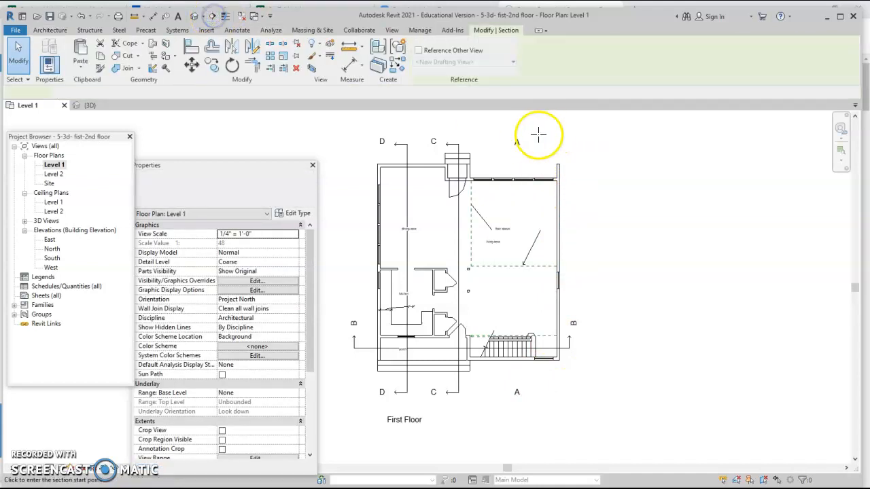
pyautogui.click(532, 136)
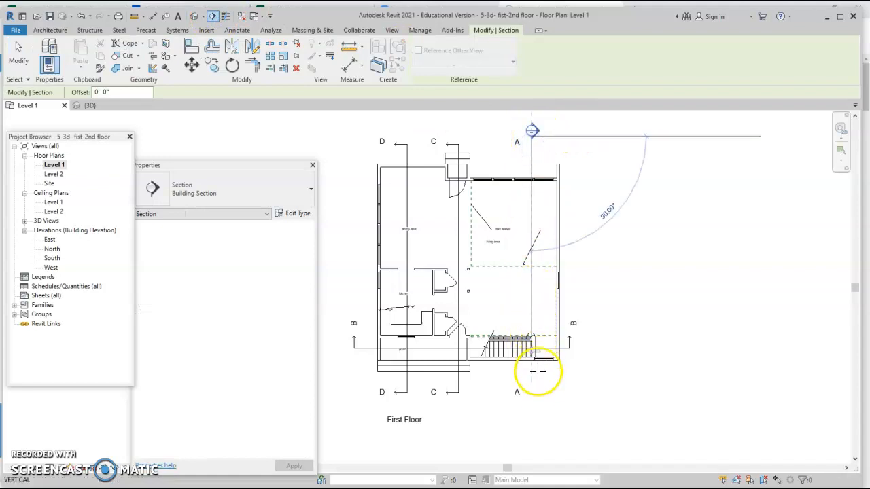
pyautogui.click(538, 396)
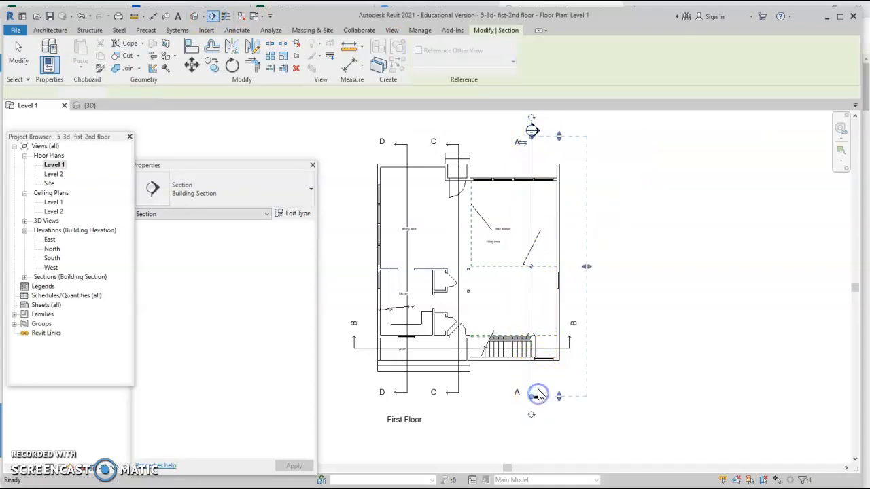
# - Flip section A to look toward the kitchen side and extend its far clip boundary just past the outer kitchen wall
pyautogui.click(522, 141)
pyautogui.moveTo(476, 267); pyautogui.dragTo(454, 267)
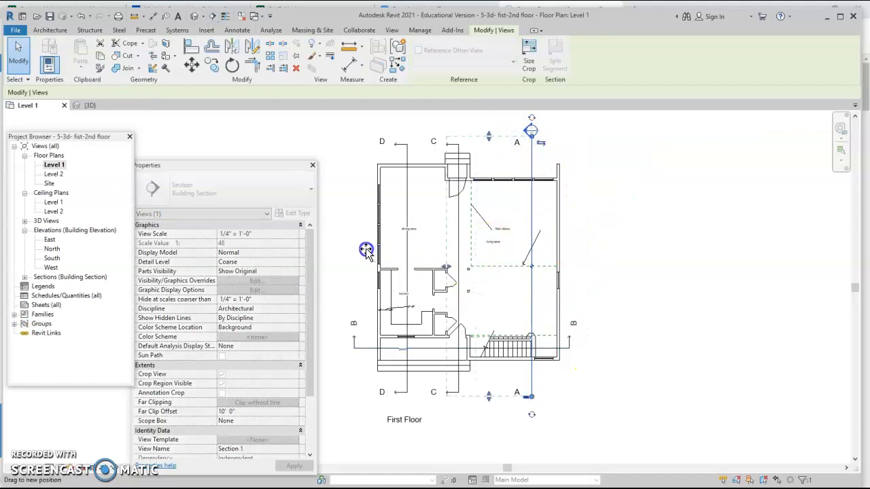
pyautogui.moveTo(366, 251); pyautogui.dragTo(355, 250)
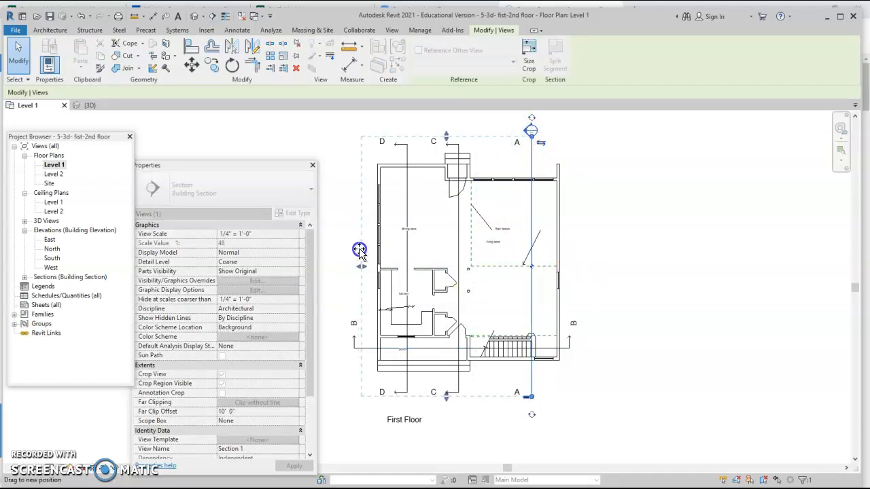
pyautogui.click(614, 241)
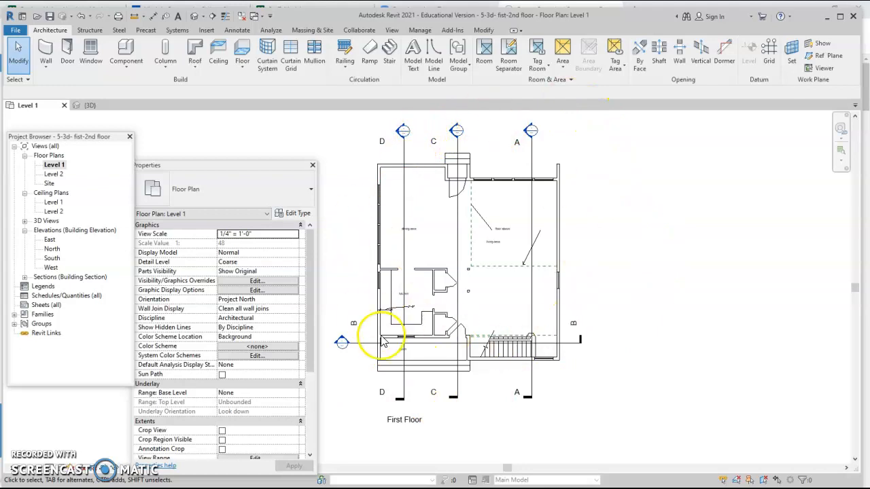
# - Rename the building section views Section 1 to Section A and Section 2 to Section B
pyautogui.click(24, 278)
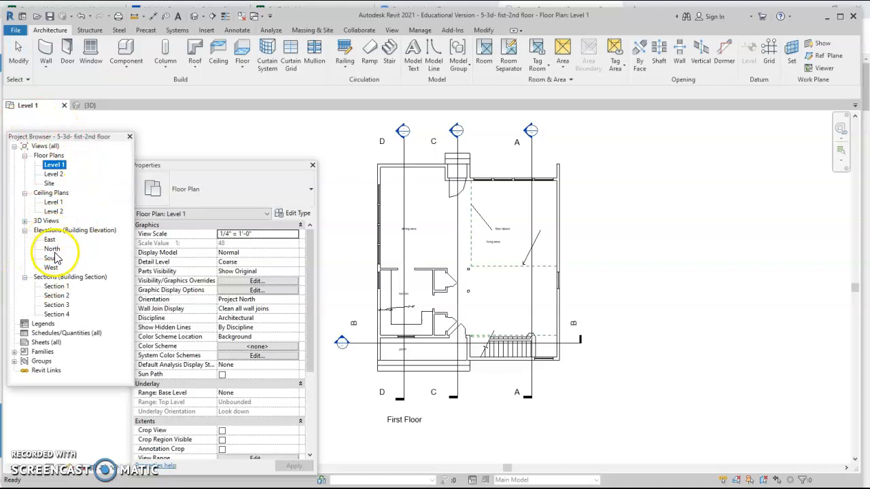
pyautogui.click(54, 287)
pyautogui.rightClick(55, 287)
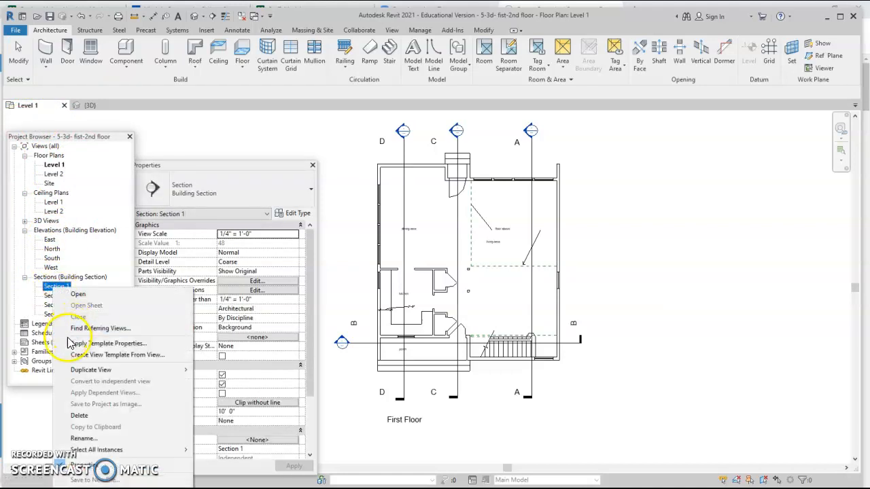
pyautogui.click(82, 438)
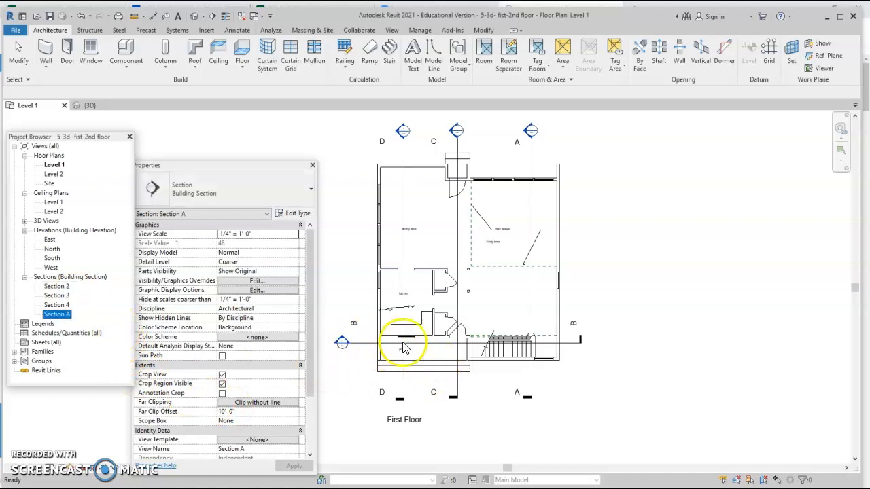
pyautogui.rightClick(57, 286)
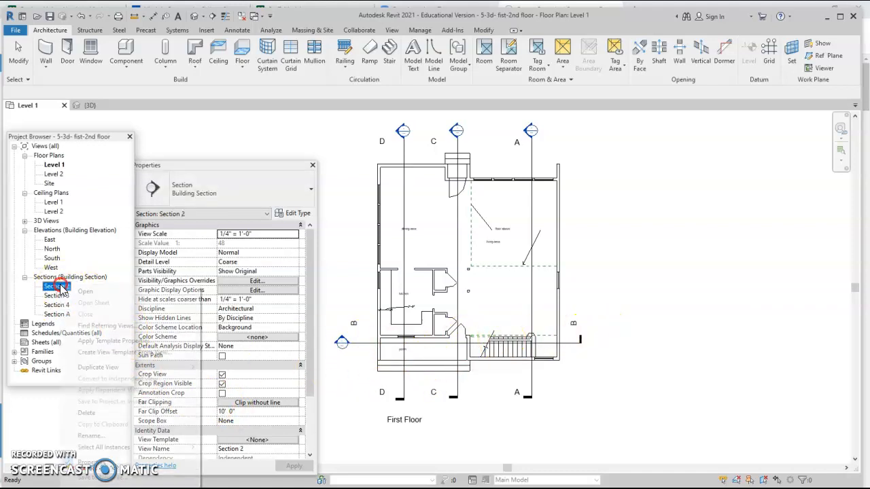
pyautogui.click(91, 435)
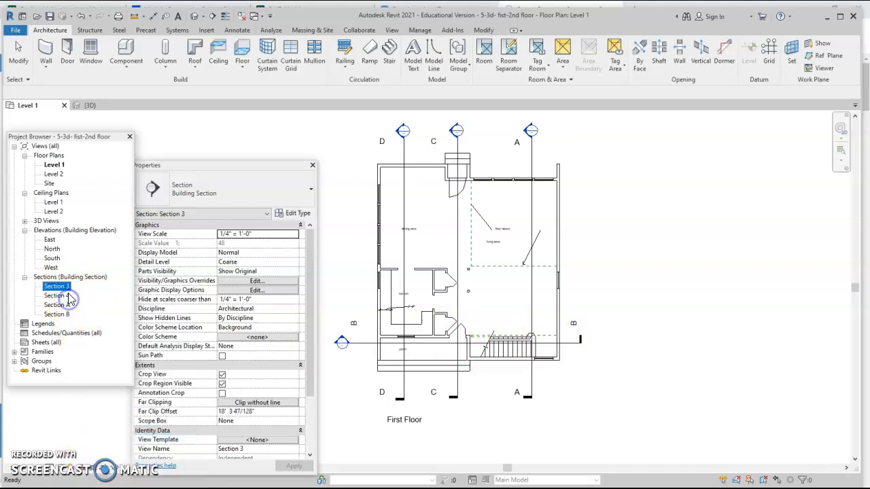
# - Rename the building section views Section 4 to Section D and Section 3 to Section C
pyautogui.rightClick(70, 299)
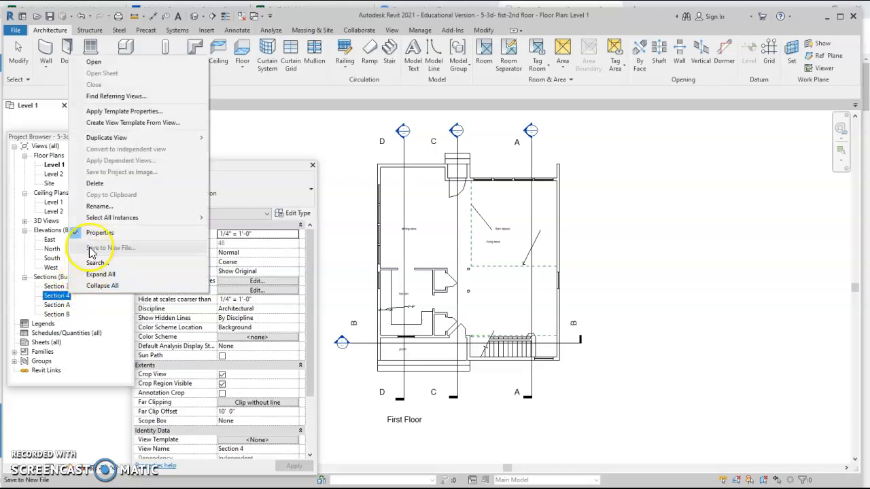
pyautogui.click(101, 207)
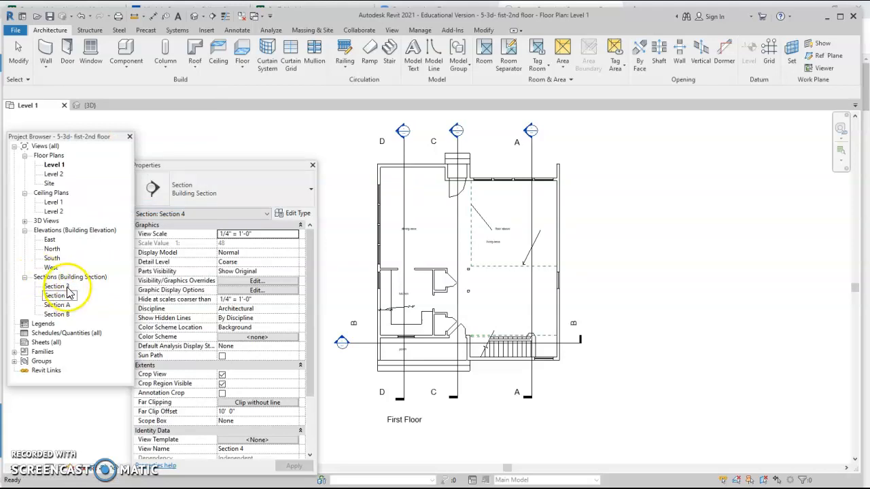
pyautogui.rightClick(70, 291)
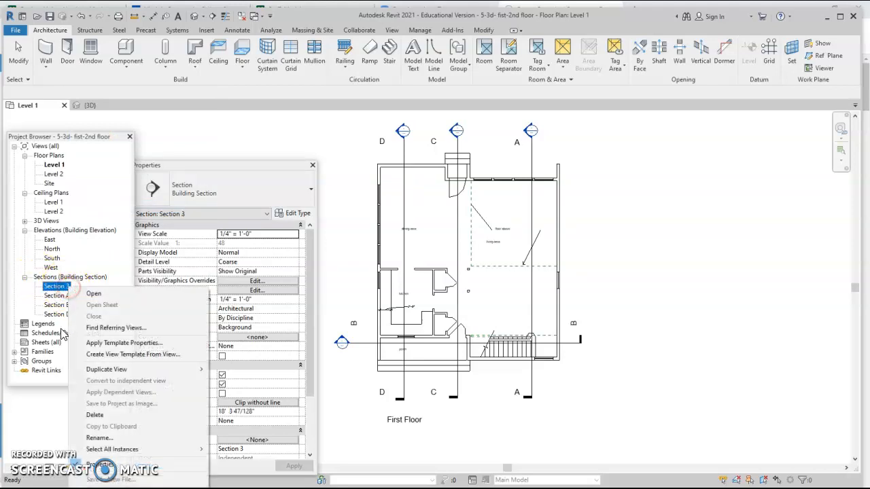
pyautogui.click(99, 438)
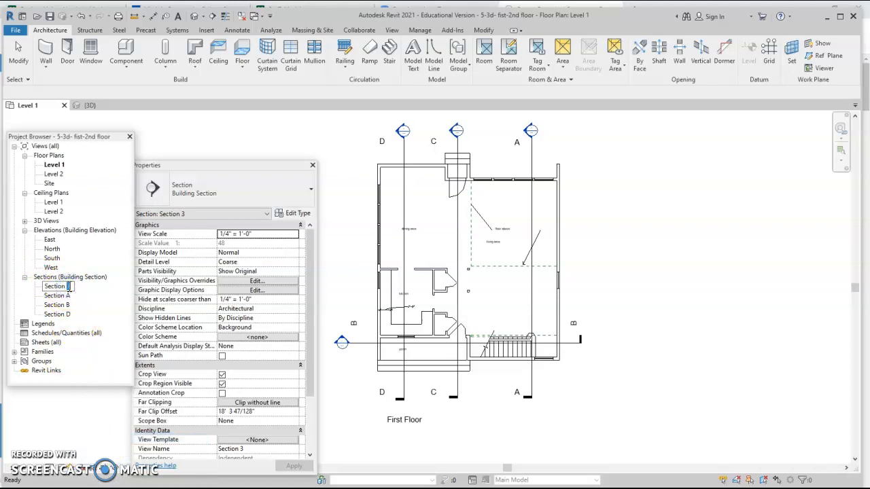
pyautogui.write('Section C')
pyautogui.press('Return')
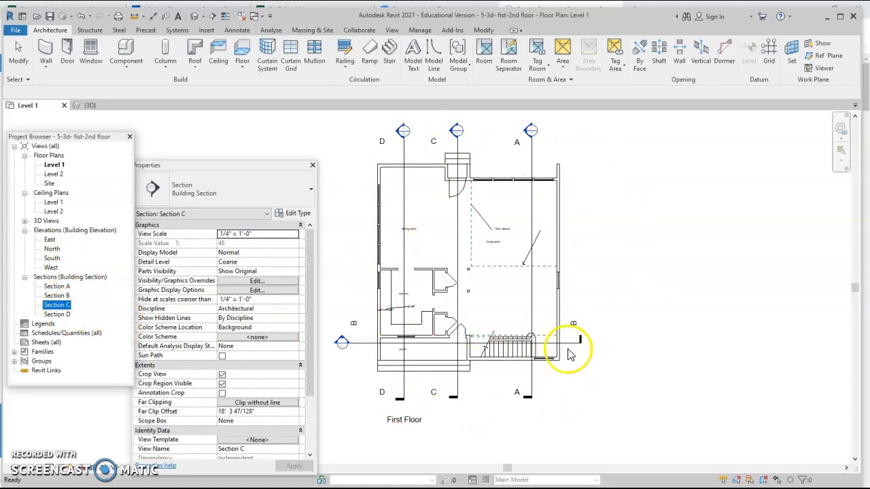
# - Start an architectural floor on Level 1, enable Thin Lines and draw a straight 2'-6" boundary line down the dining side of the entry jog
pyautogui.click(242, 68)
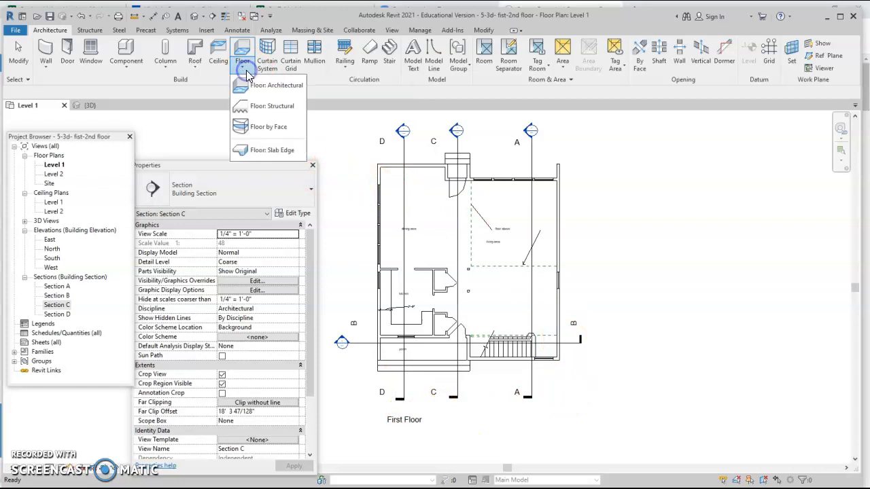
pyautogui.click(264, 87)
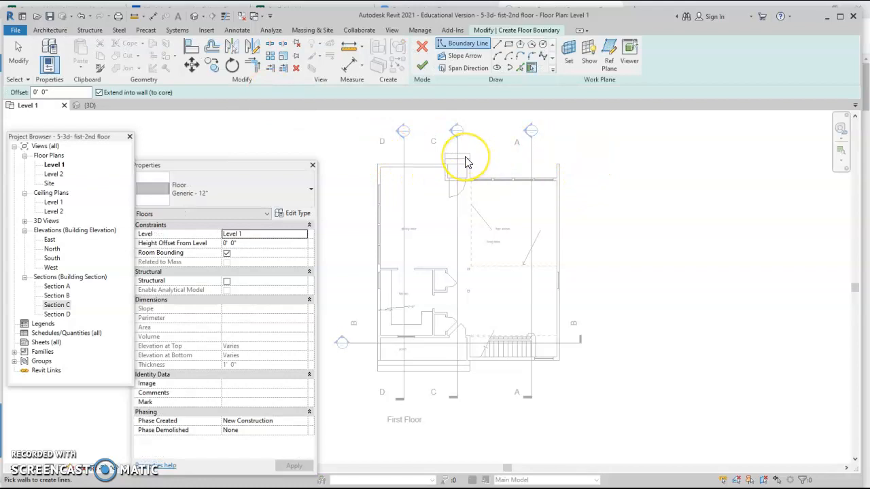
pyautogui.click(498, 44)
pyautogui.scroll(5, 394, 175)
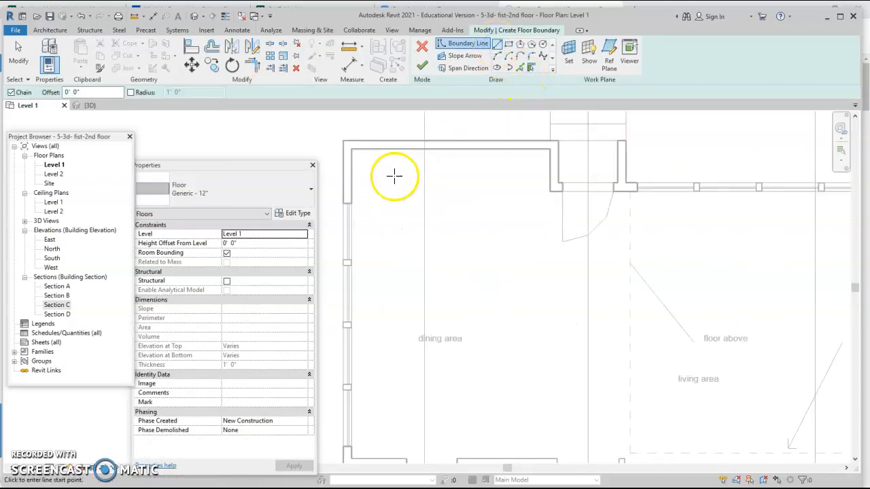
pyautogui.click(351, 149)
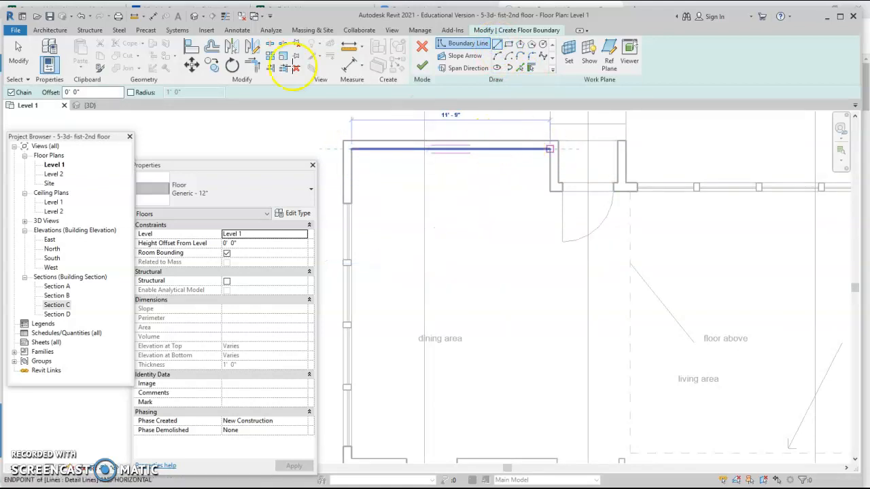
pyautogui.click(227, 18)
pyautogui.click(550, 148)
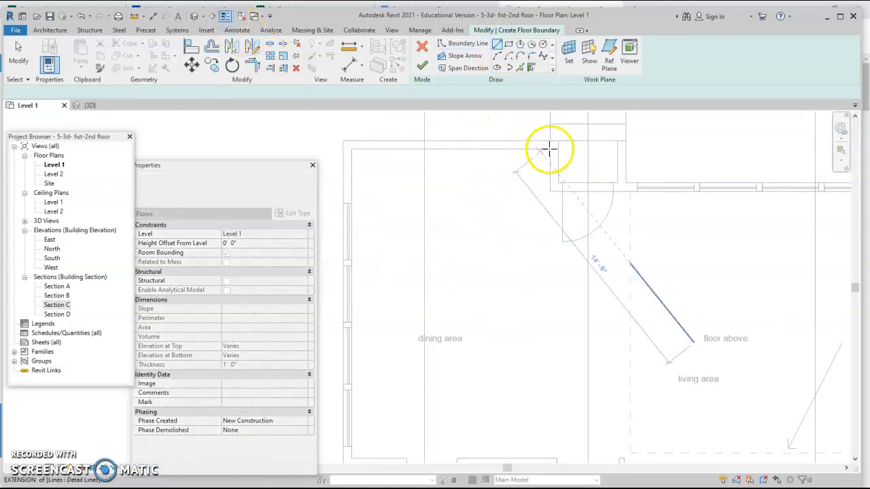
pyautogui.click(550, 191)
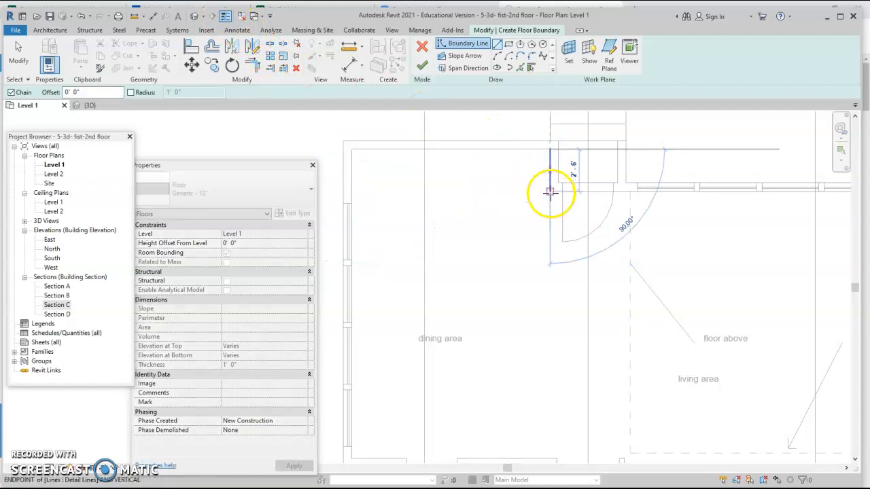
# - Continue the floor boundary along the inside of the living area's window wall and down the outer wall to the corner by the stairs
pyautogui.moveTo(758, 202); pyautogui.dragTo(472, 210, button='middle')
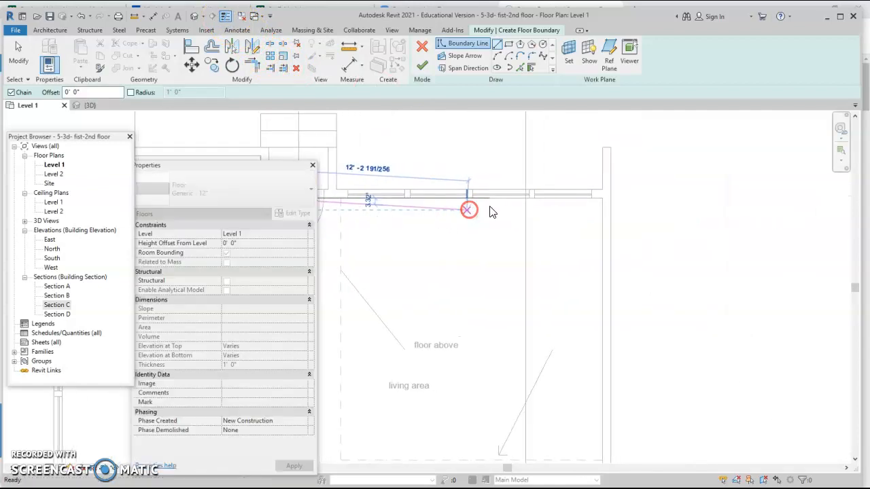
pyautogui.click(603, 199)
pyautogui.scroll(-5, 549, 283)
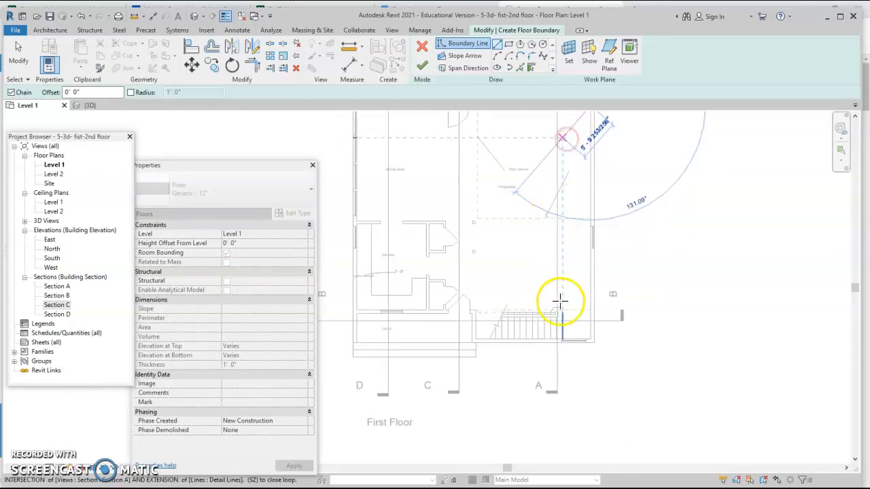
pyautogui.scroll(2, 593, 326)
pyautogui.scroll(2, 588, 335)
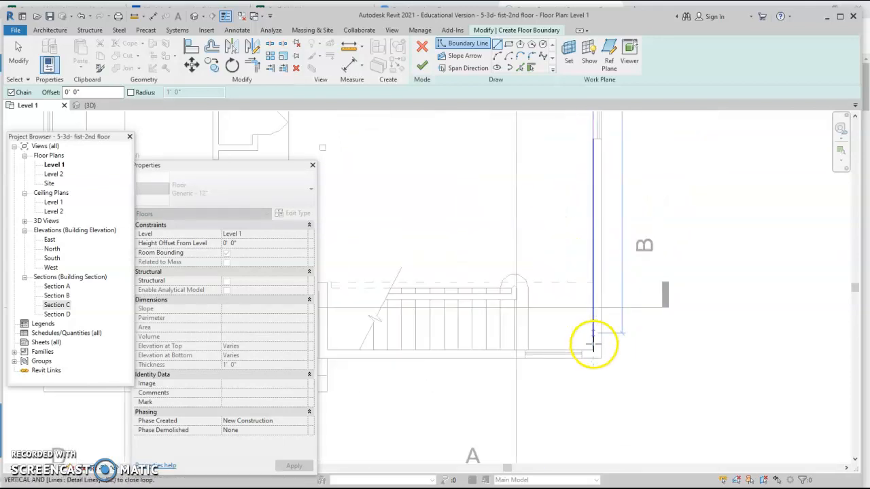
pyautogui.click(593, 353)
# - Extend the floor boundary along the stair wall, up the jog by the porch and 16'-3" along the porch side to the outer kitchen wall
pyautogui.scroll(-3, 496, 330)
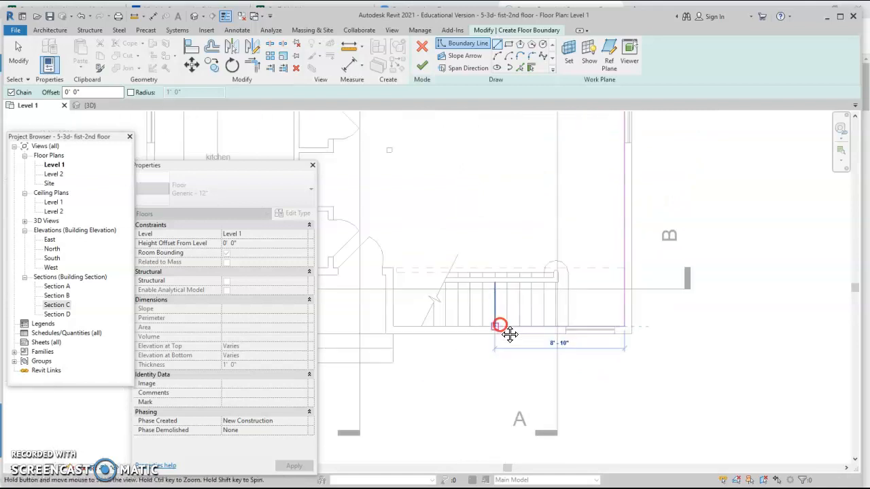
pyautogui.click(537, 303)
pyautogui.scroll(-1, 497, 268)
pyautogui.moveTo(495, 268); pyautogui.dragTo(753, 265, button='middle')
pyautogui.click(587, 247)
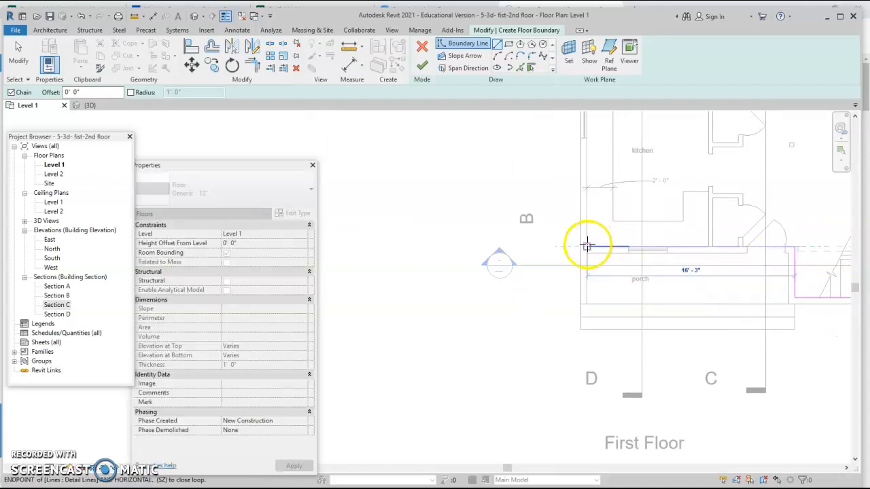
# - Close the floor boundary up the inside of the kitchen and dining wall and 11'-9" across to the entry jog
pyautogui.moveTo(600, 268); pyautogui.dragTo(549, 460, button='middle')
pyautogui.scroll(-1, 549, 460)
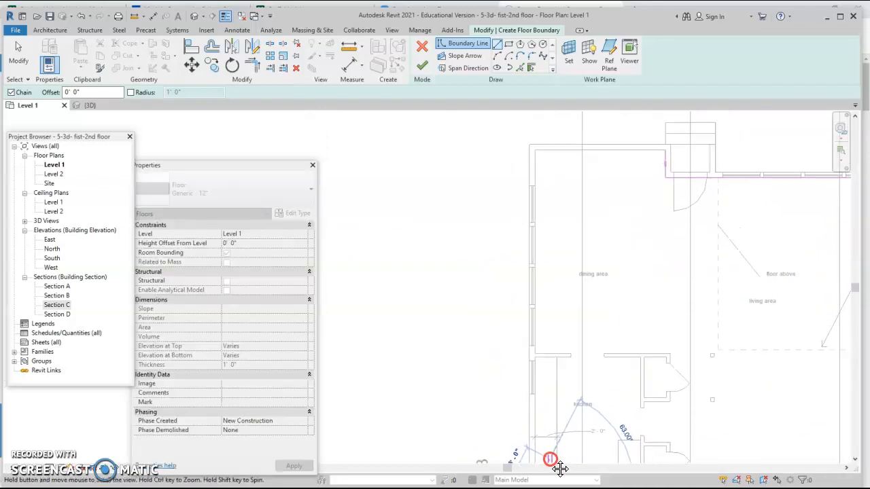
pyautogui.click(533, 148)
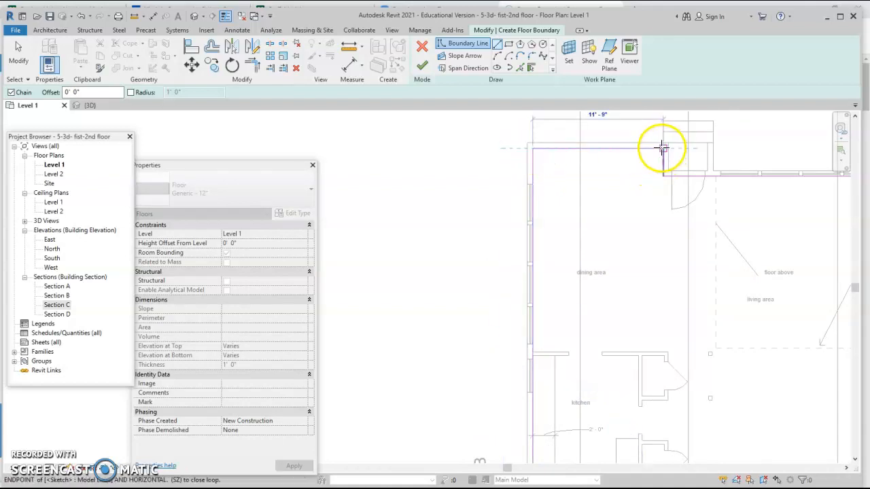
pyautogui.click(660, 148)
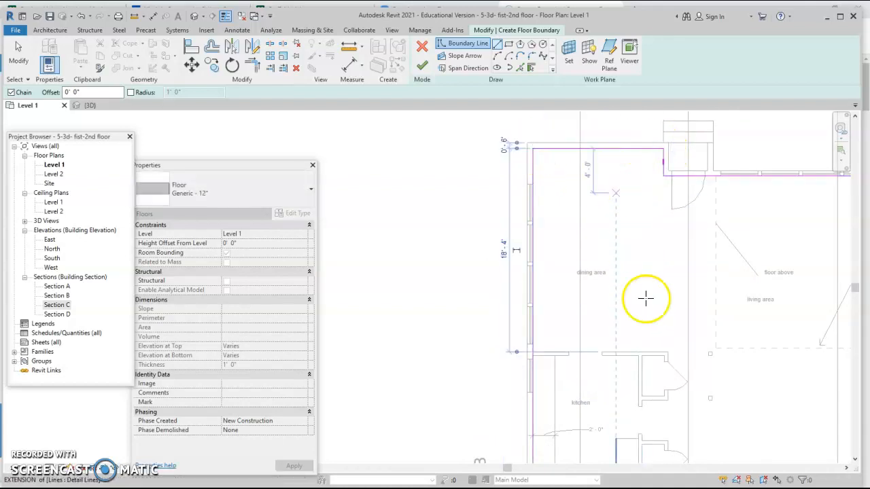
pyautogui.press('Escape')
pyautogui.press('Escape')
# - Check the available floor types, keep Generic - 12" and finish the Level 1 floor sketch
pyautogui.scroll(-4, 669, 325)
pyautogui.scroll(1, 669, 325)
pyautogui.moveTo(679, 344); pyautogui.dragTo(501, 249, button='middle')
pyautogui.scroll(2, 500, 250)
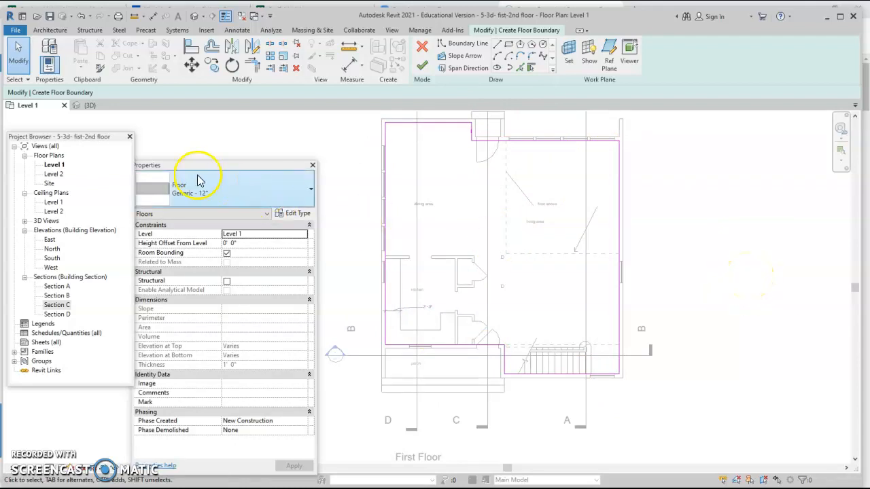
pyautogui.moveTo(208, 169); pyautogui.dragTo(229, 147)
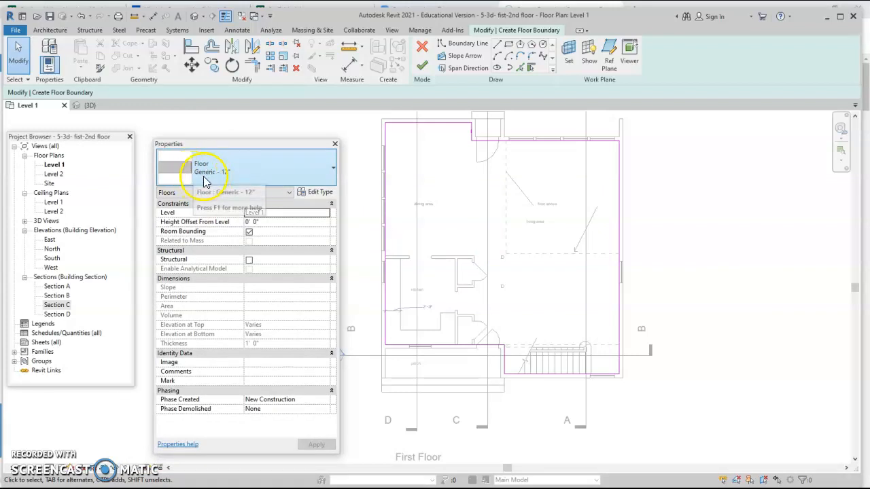
pyautogui.click(333, 176)
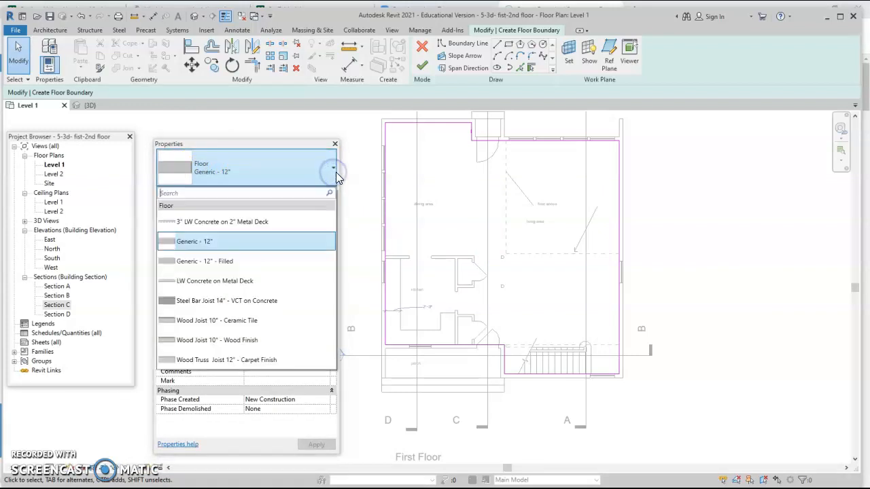
pyautogui.click(334, 174)
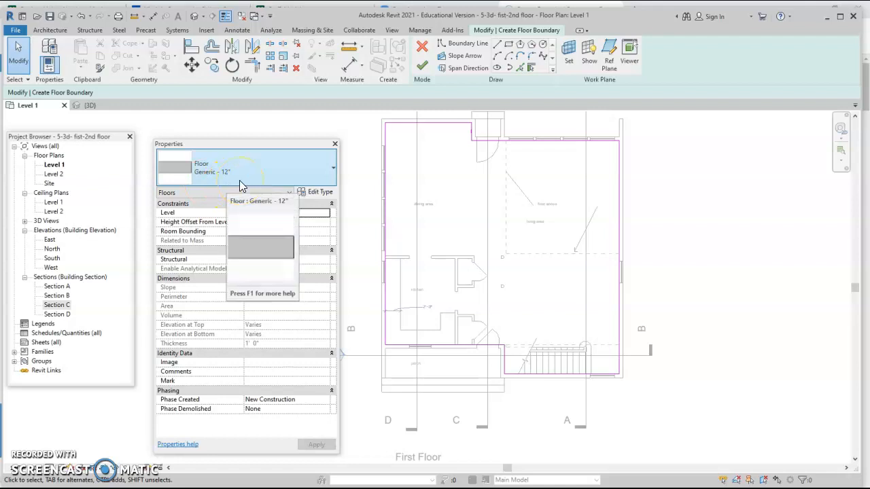
pyautogui.click(187, 171)
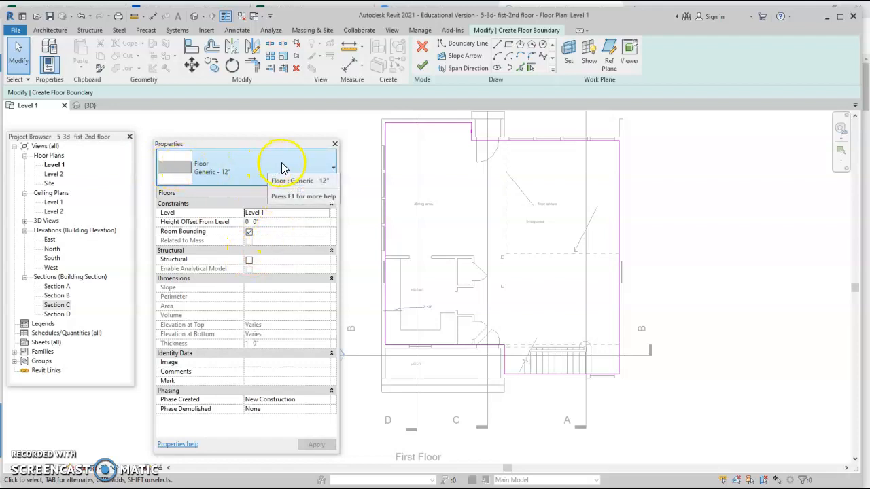
pyautogui.click(430, 70)
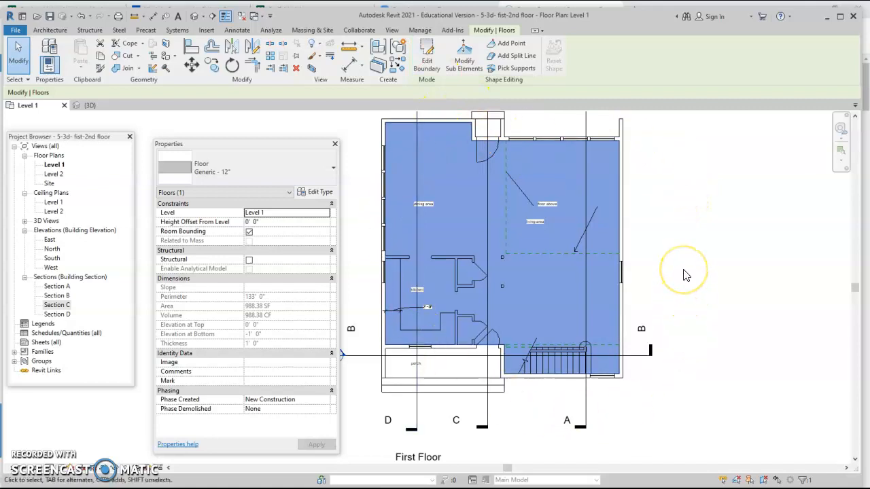
# - Open the Level 2 floor plan, clear the floor selection and view the floor outline between the elevation markers
pyautogui.scroll(-3, 685, 275)
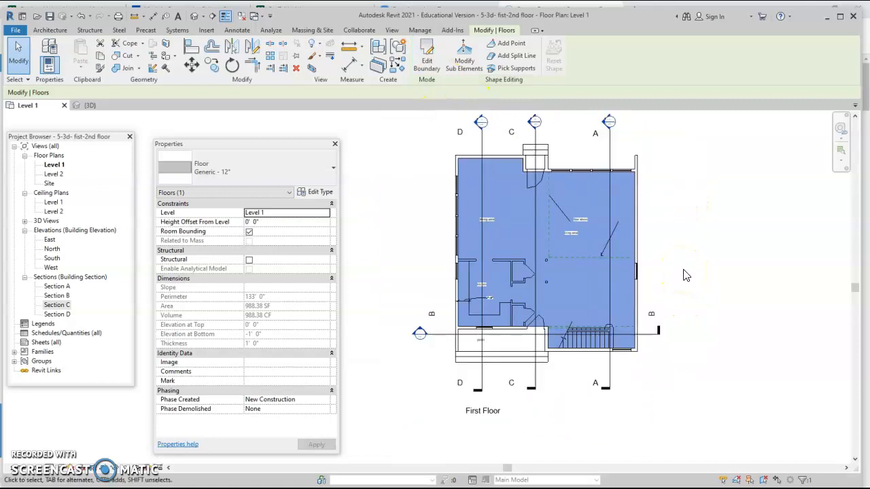
pyautogui.doubleClick(54, 175)
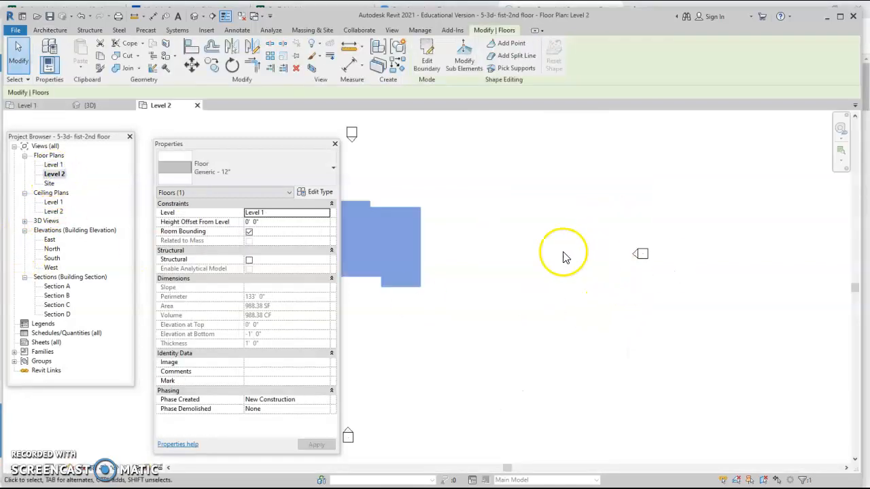
pyautogui.click(542, 255)
pyautogui.scroll(-1, 542, 256)
pyautogui.moveTo(543, 255); pyautogui.dragTo(640, 286, button='middle')
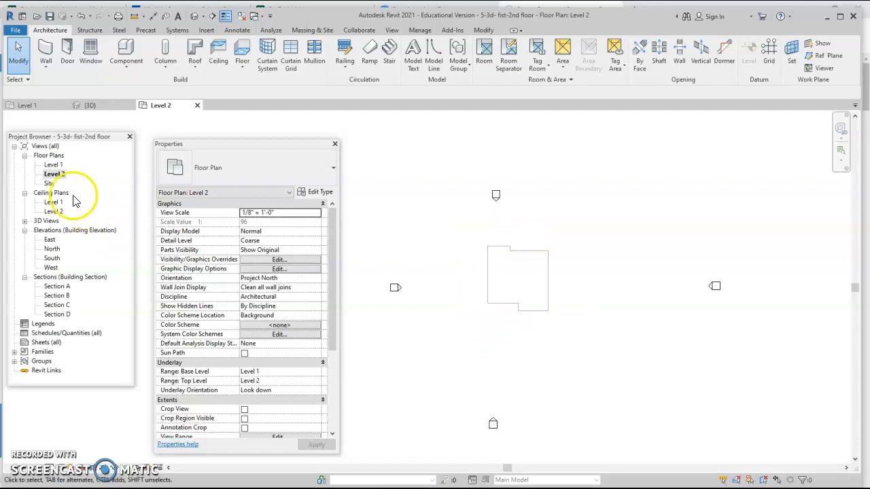
# - Return to the Level 1 floor plan and copy the entire Second Floor plan drawing with its section labels to the clipboard
pyautogui.doubleClick(54, 165)
pyautogui.scroll(-4, 722, 277)
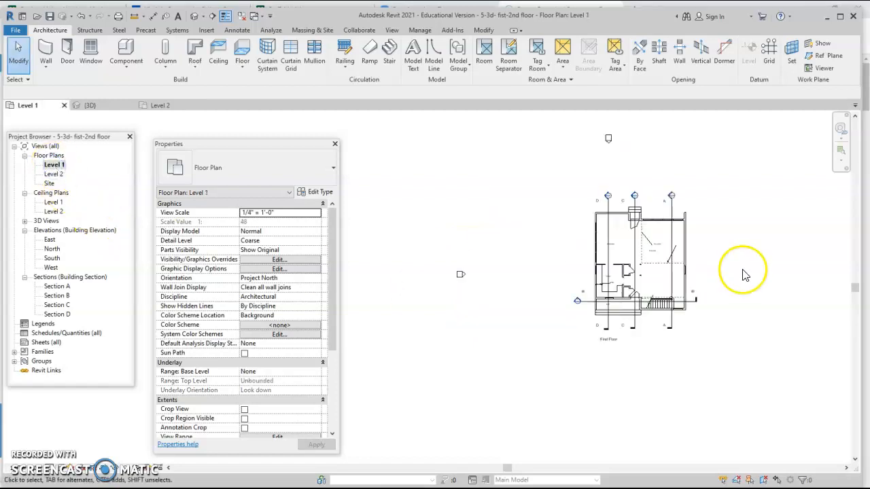
pyautogui.moveTo(724, 279); pyautogui.dragTo(428, 309, button='middle')
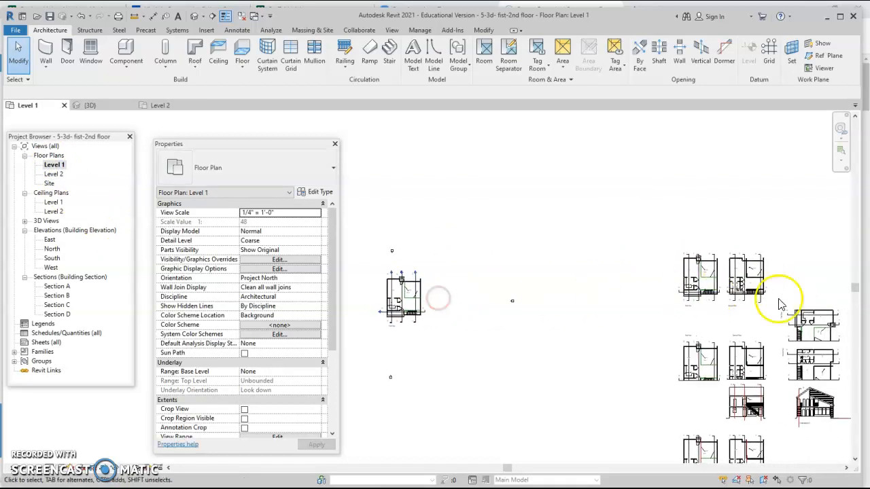
pyautogui.scroll(4, 751, 290)
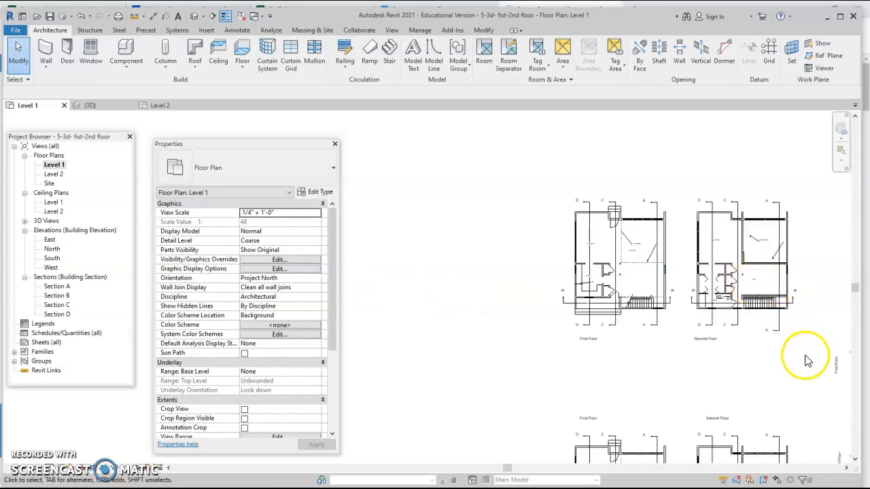
pyautogui.moveTo(797, 364); pyautogui.dragTo(707, 217)
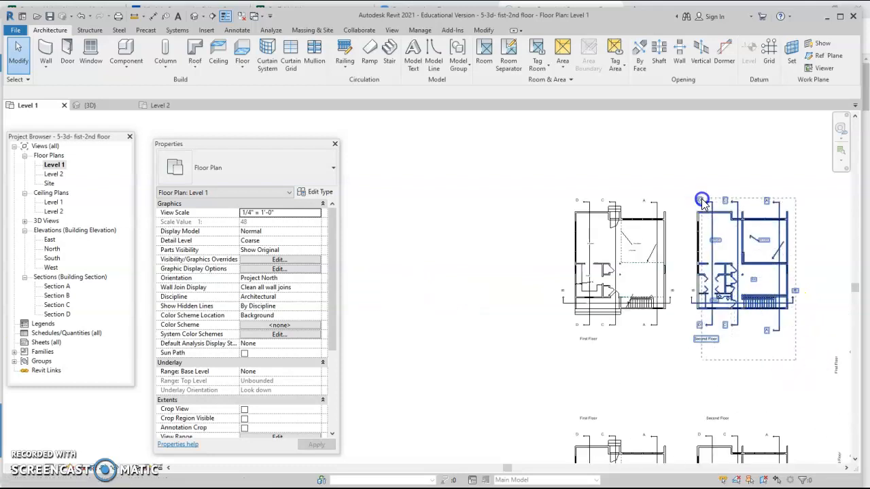
pyautogui.moveTo(688, 181); pyautogui.dragTo(686, 180)
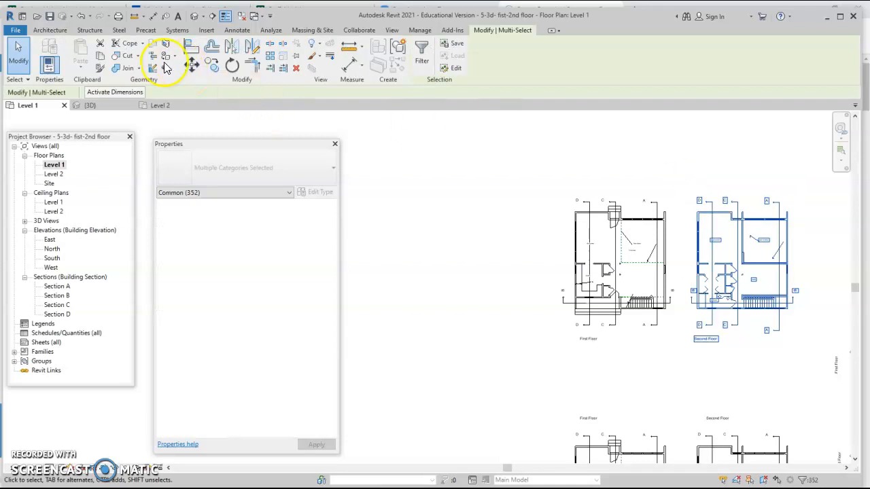
pyautogui.click(101, 58)
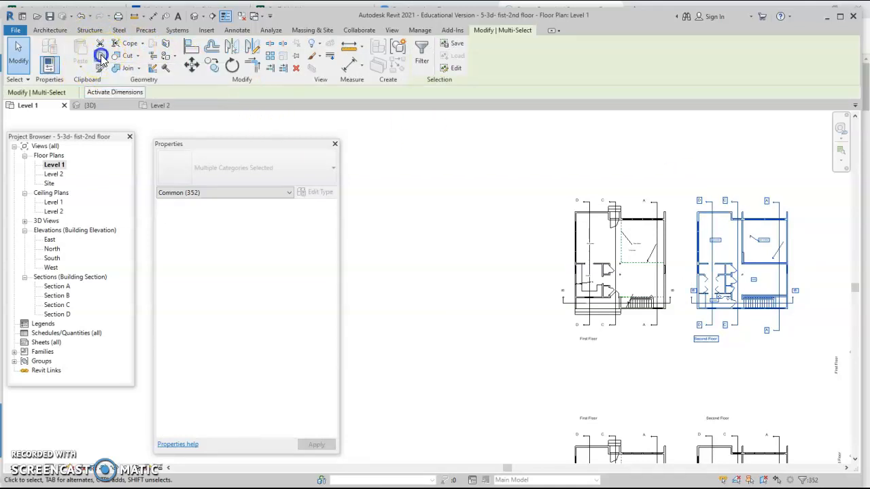
pyautogui.click(76, 150)
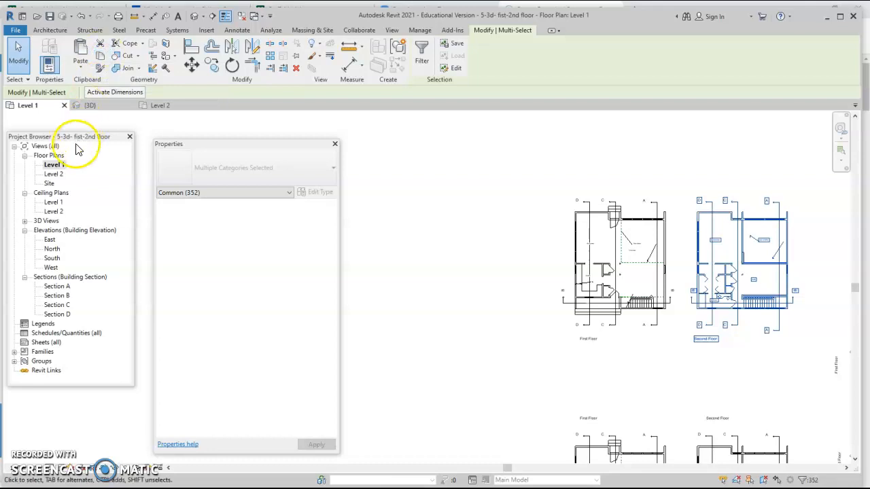
# - Open the Level 2 floor plan and paste the copied Second Floor drawing into the empty area beside the floor outline
pyautogui.click(54, 174)
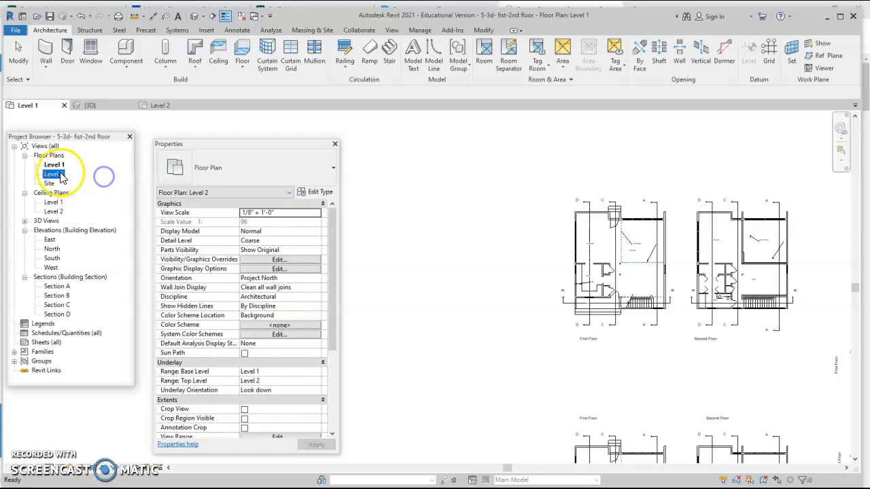
pyautogui.doubleClick(57, 175)
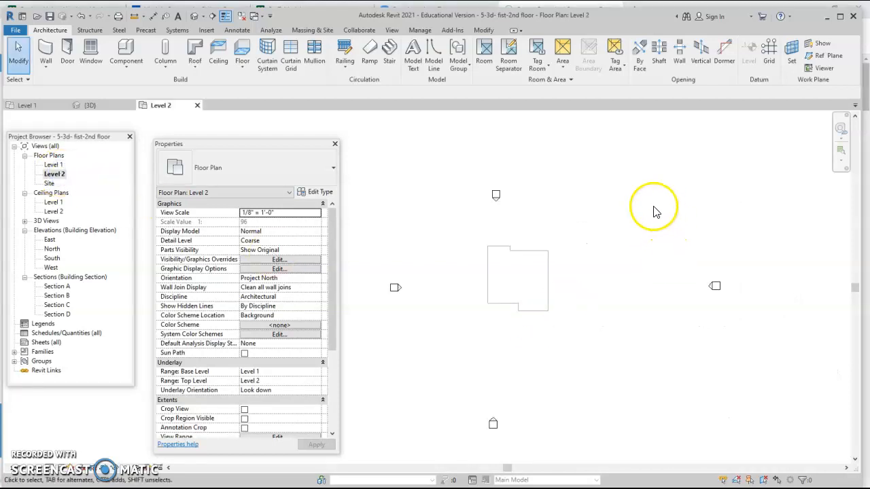
pyautogui.click(482, 31)
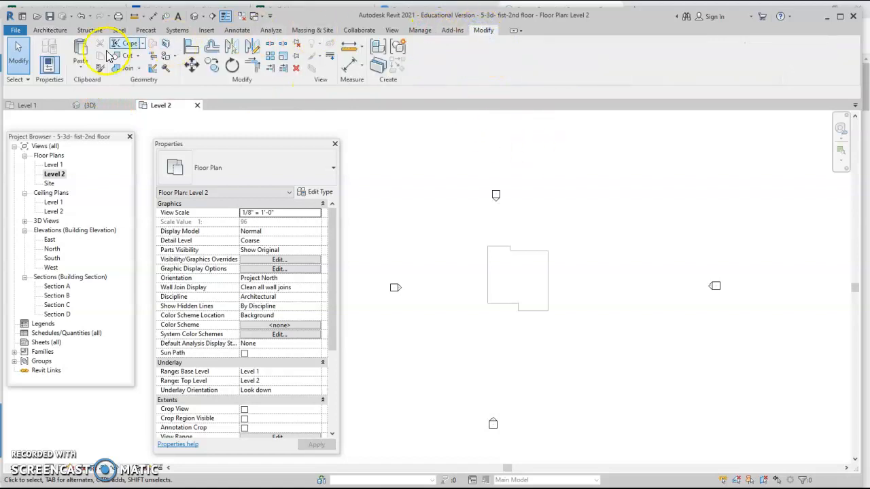
pyautogui.click(82, 68)
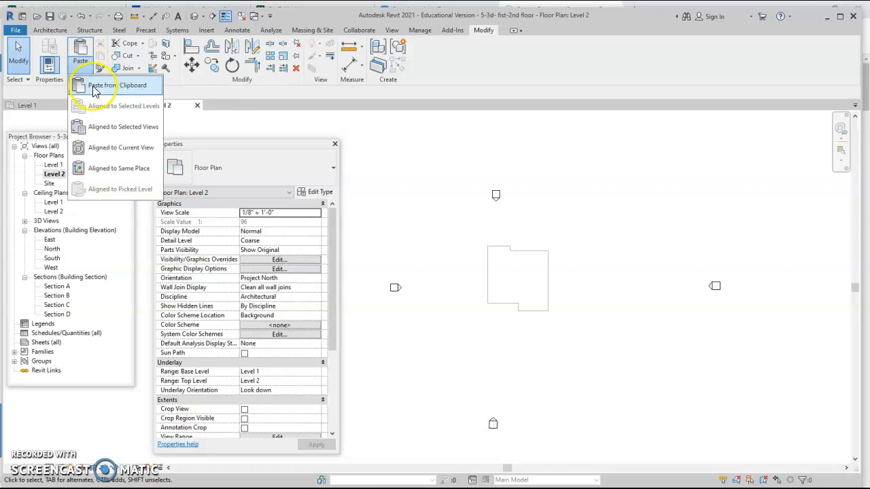
pyautogui.click(96, 87)
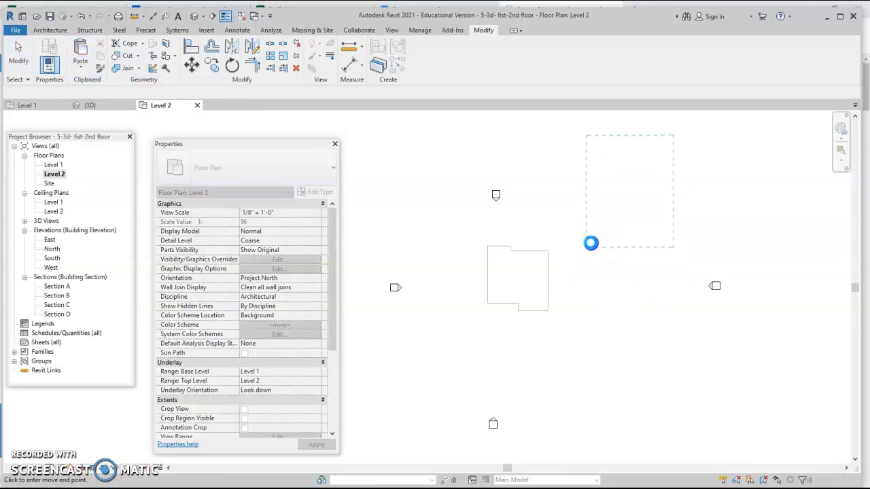
pyautogui.click(592, 245)
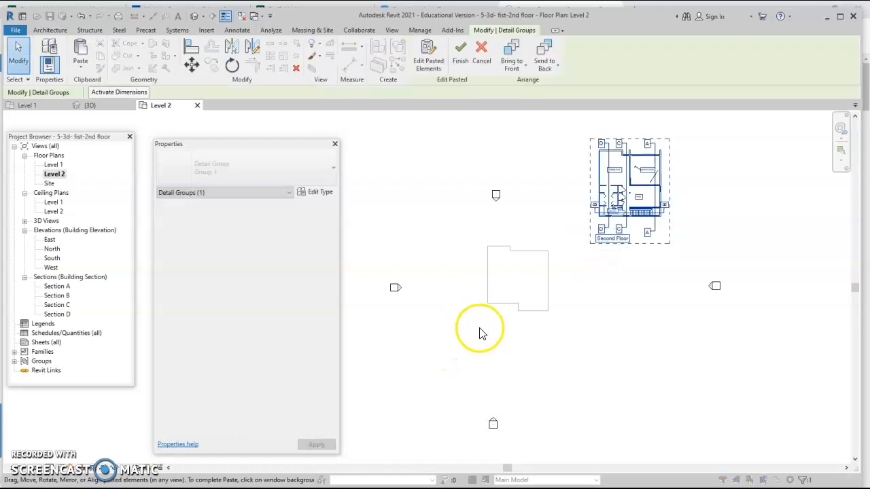
pyautogui.click(640, 269)
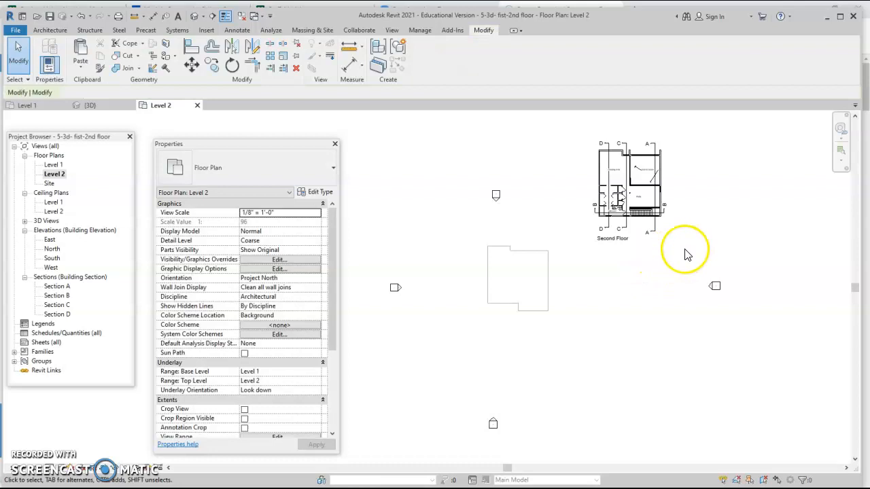
# - Move the whole pasted Second Floor drawing from the sleeping area's upper-left wall corner onto the matching corner of the floor outline
pyautogui.moveTo(580, 125); pyautogui.dragTo(692, 264)
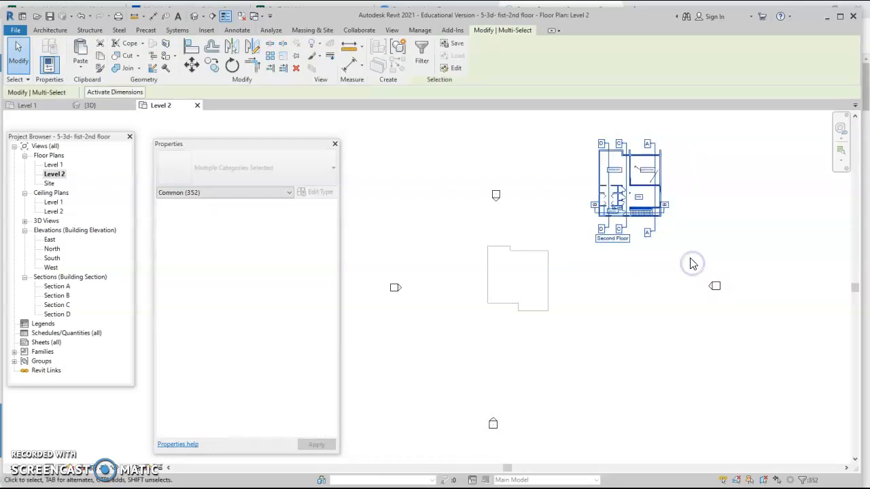
pyautogui.click(189, 71)
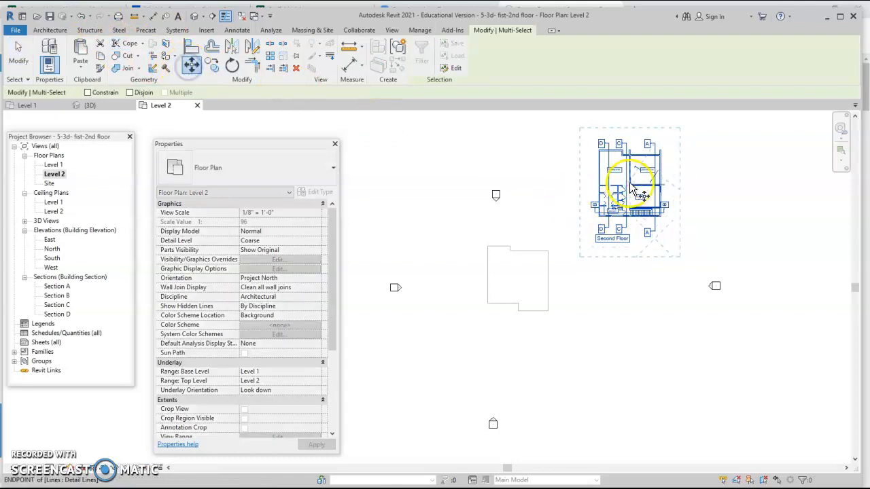
pyautogui.scroll(5, 618, 201)
pyautogui.moveTo(554, 229); pyautogui.dragTo(553, 410, button='middle')
pyautogui.scroll(1, 564, 271)
pyautogui.scroll(2, 554, 253)
pyautogui.click(517, 222)
pyautogui.scroll(-2, 481, 278)
pyautogui.moveTo(514, 274); pyautogui.dragTo(782, 145, button='middle')
pyautogui.scroll(-3, 524, 305)
pyautogui.moveTo(544, 317); pyautogui.dragTo(601, 206, button='middle')
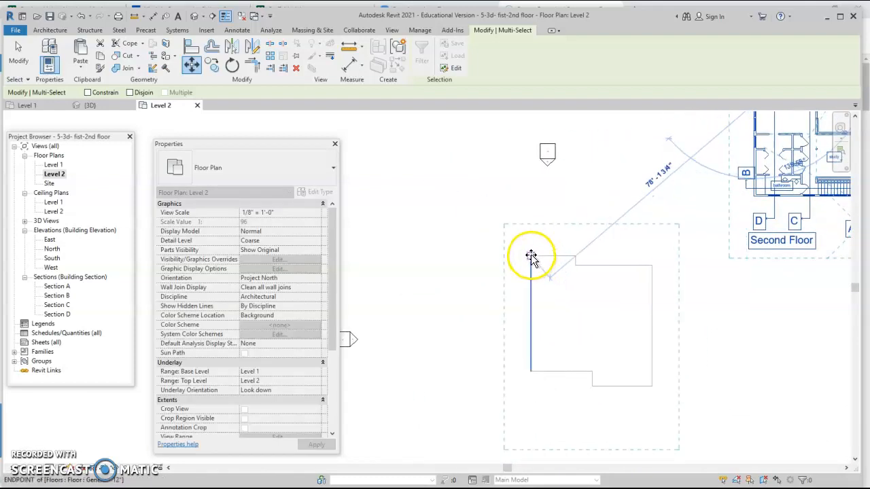
pyautogui.click(530, 257)
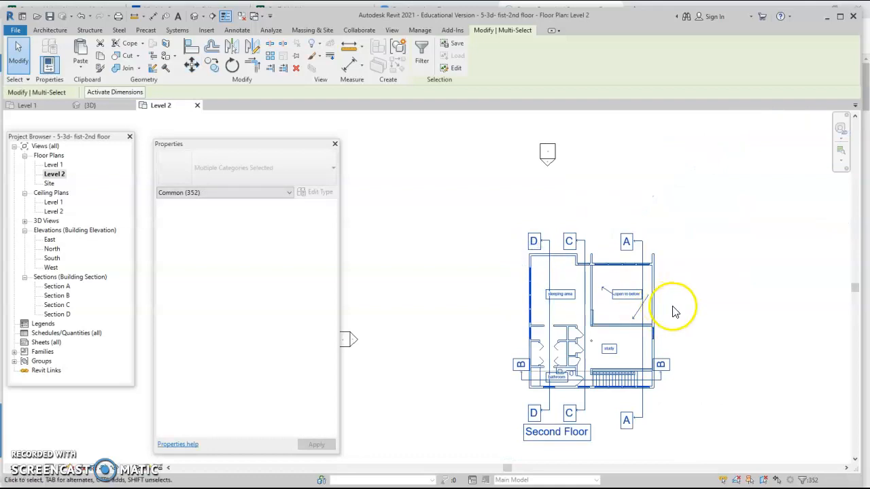
pyautogui.click(691, 260)
# - Delete the section lines, arrows and letters A, B, C and D around the Second Floor drawing
pyautogui.scroll(1, 667, 250)
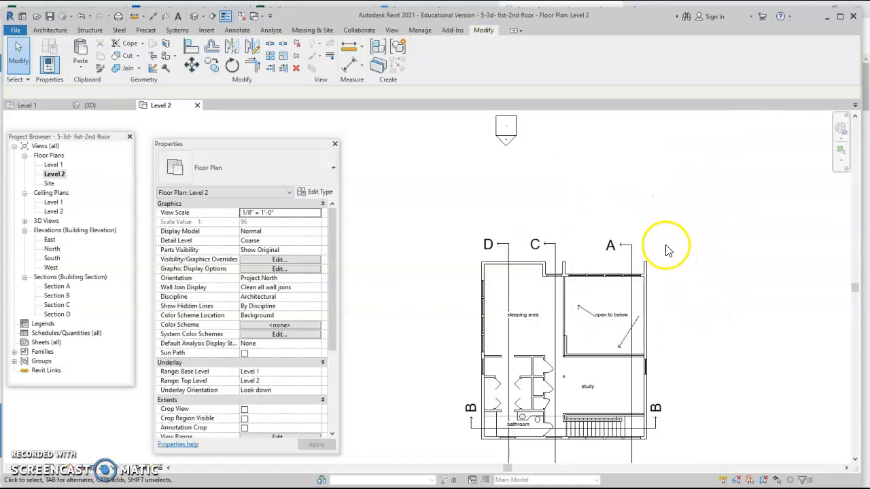
pyautogui.moveTo(669, 258); pyautogui.dragTo(476, 228)
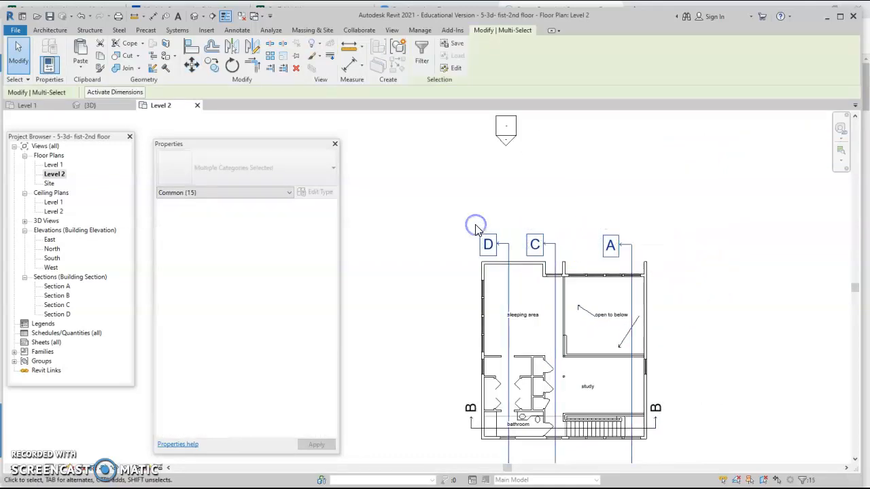
pyautogui.click(476, 230)
pyautogui.moveTo(653, 380); pyautogui.dragTo(652, 297, button='middle')
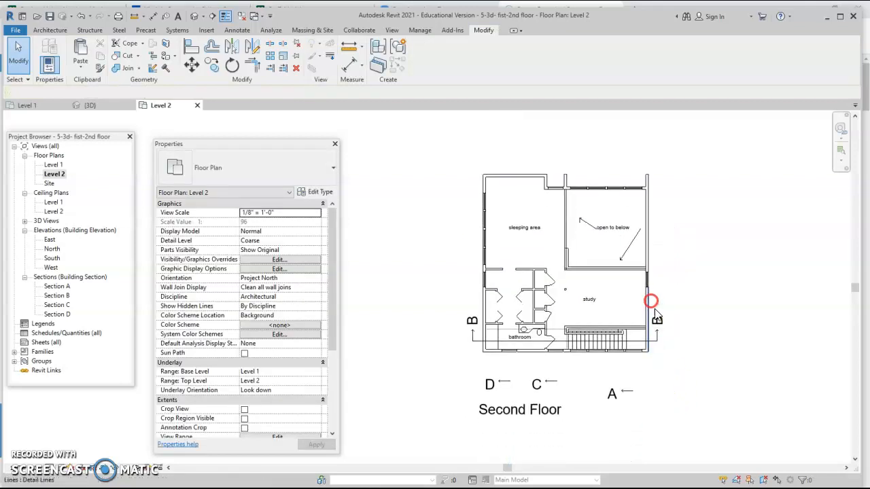
pyautogui.click(657, 304)
pyautogui.click(657, 302)
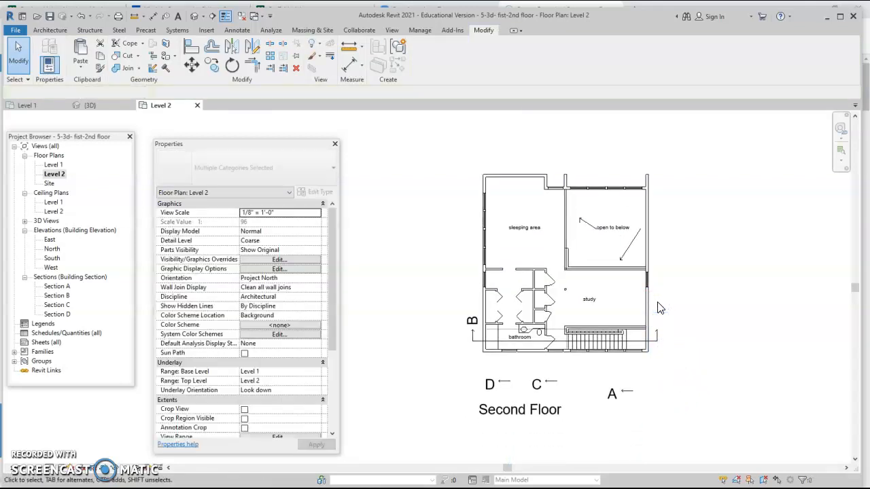
pyautogui.moveTo(664, 393)
pyautogui.mouseDown()
pyautogui.moveTo(461, 362)
pyautogui.moveTo(458, 303)
pyautogui.mouseUp()
pyautogui.press('Delete')
pyautogui.press('Delete')
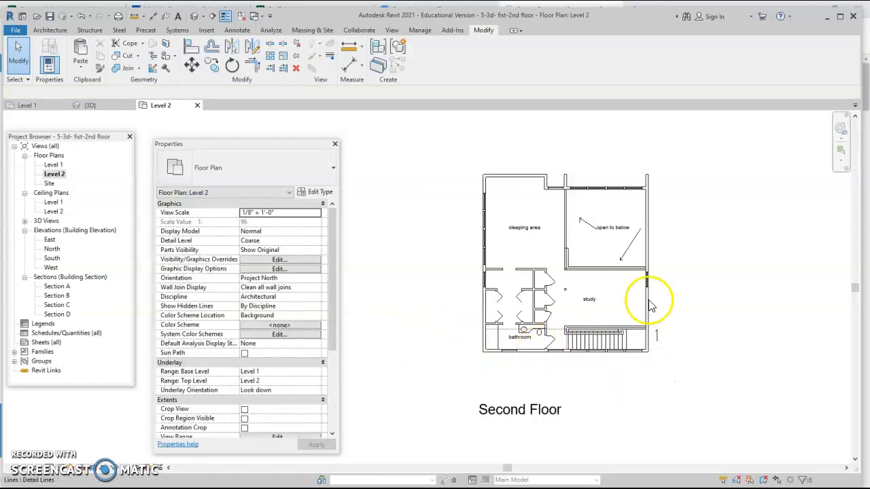
pyautogui.moveTo(550, 182); pyautogui.dragTo(503, 168, button='middle')
pyautogui.click(613, 221)
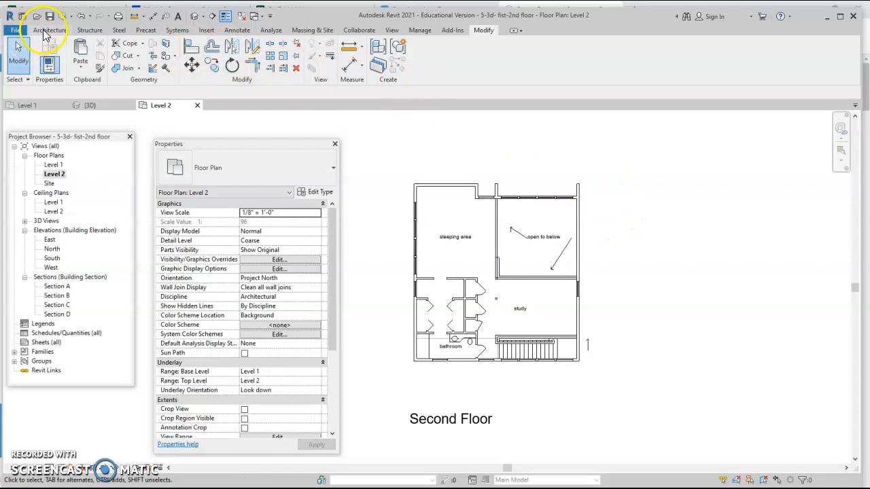
# - Begin a Generic - 12" architectural floor on Level 2, drawing its boundary inside the sleeping area's top wall and around the jog to the open-to-below wall
pyautogui.click(43, 32)
pyautogui.click(246, 71)
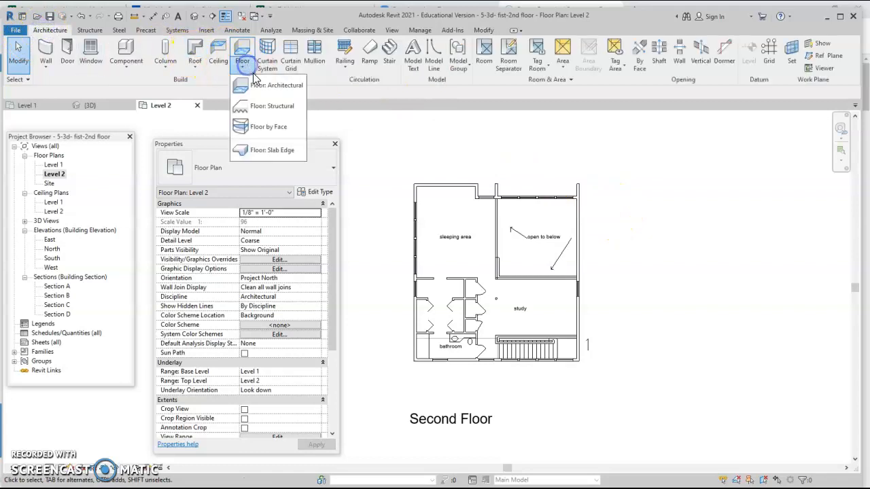
pyautogui.click(258, 85)
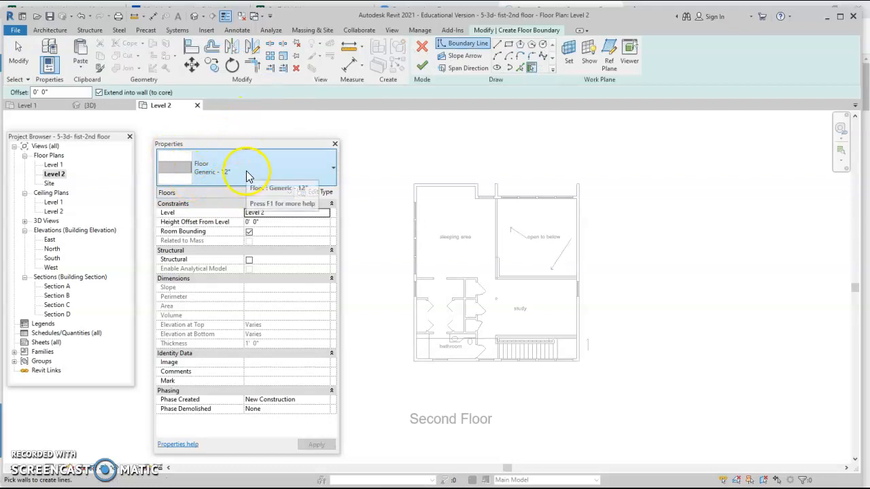
pyautogui.click(500, 46)
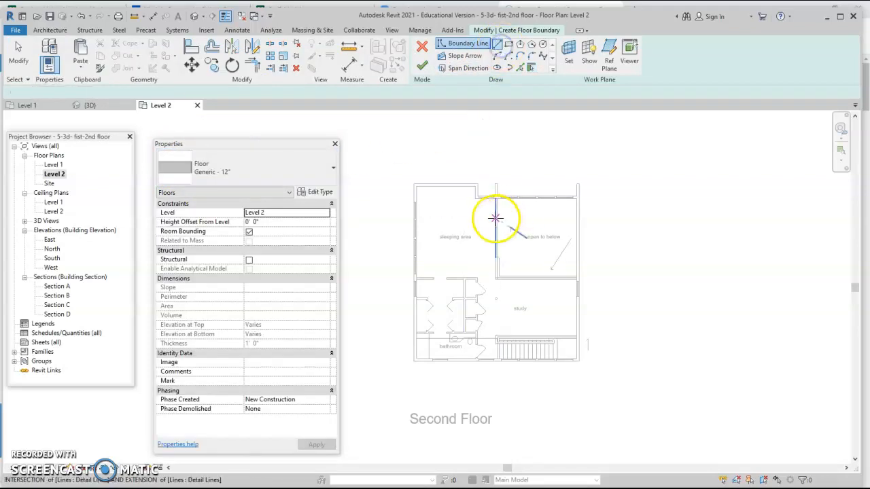
pyautogui.scroll(2, 495, 218)
pyautogui.moveTo(492, 216); pyautogui.dragTo(691, 245, button='middle')
pyautogui.scroll(2, 563, 217)
pyautogui.scroll(1, 556, 218)
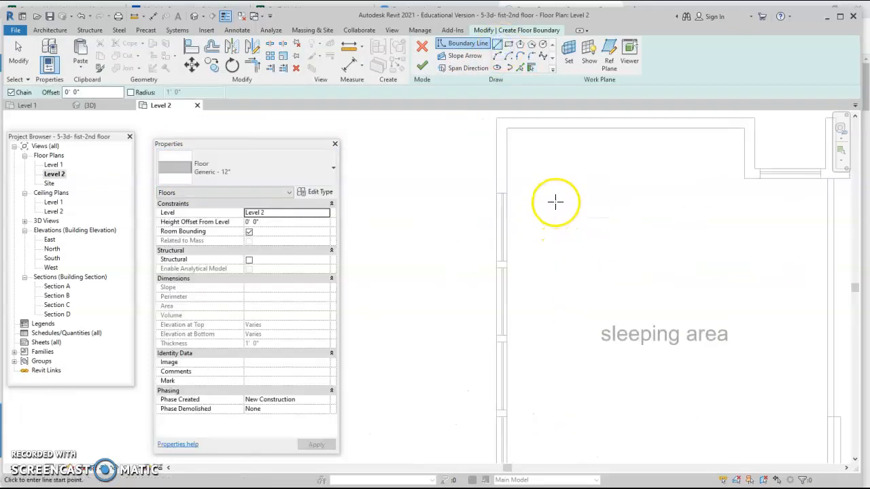
pyautogui.moveTo(555, 202); pyautogui.dragTo(442, 229, button='middle')
pyautogui.click(411, 144)
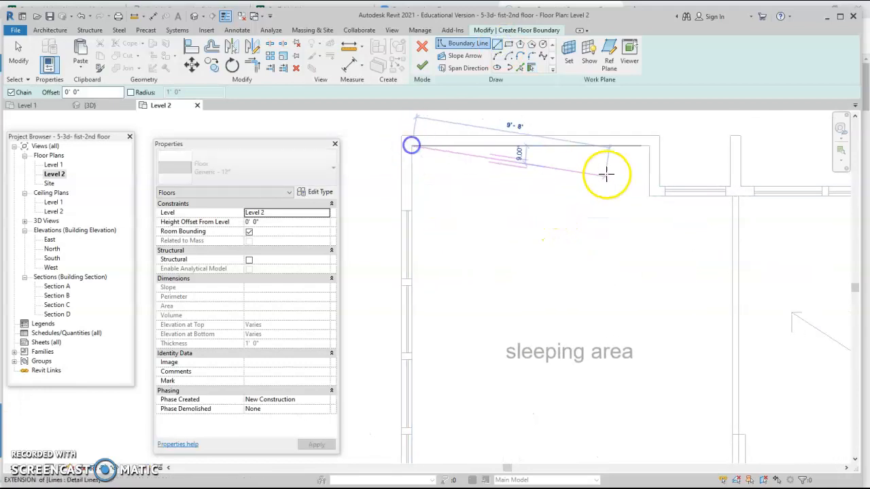
pyautogui.click(649, 145)
pyautogui.click(651, 197)
pyautogui.click(732, 196)
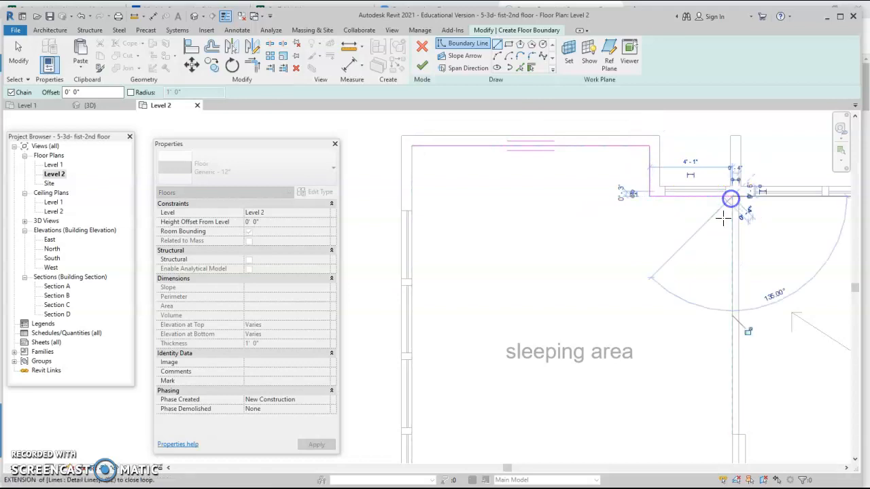
# - Continue the floor boundary down the open-to-below wall, around its small jog and across above the study to the outer wall
pyautogui.moveTo(722, 390); pyautogui.dragTo(666, 206, button='middle')
pyautogui.scroll(1, 656, 184)
pyautogui.scroll(1, 657, 184)
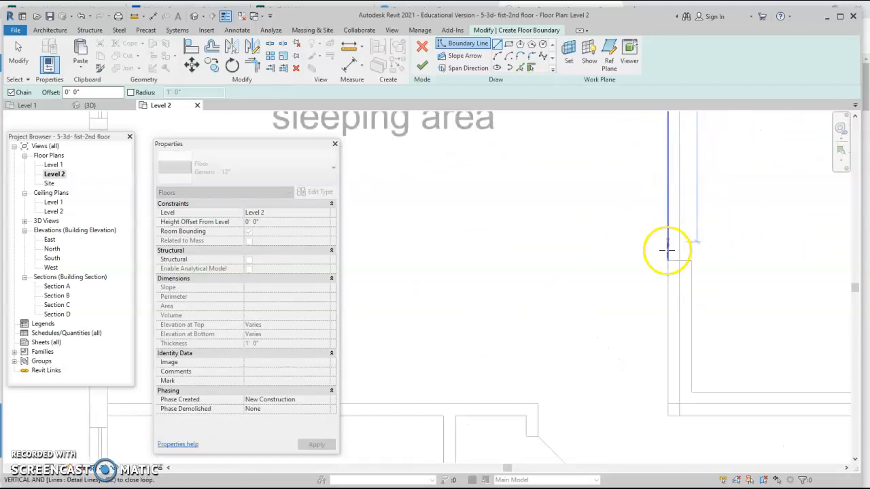
pyautogui.click(691, 260)
pyautogui.click(692, 393)
pyautogui.moveTo(693, 395); pyautogui.dragTo(336, 327, button='middle')
pyautogui.scroll(-2, 469, 310)
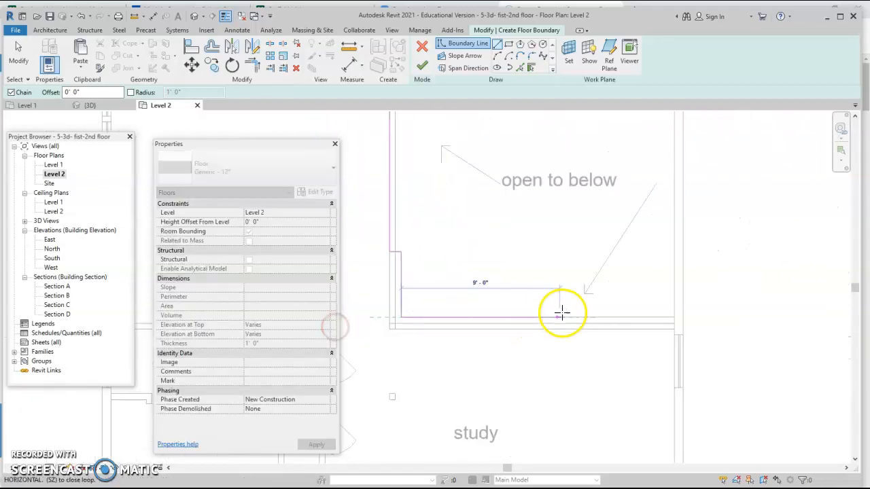
pyautogui.click(647, 325)
# - Continue the floor boundary down the study's outer wall, back along the stair opening and down beside the stairs to the lower wall
pyautogui.moveTo(622, 345); pyautogui.dragTo(596, 179, button='middle')
pyautogui.scroll(2, 638, 338)
pyautogui.moveTo(637, 338); pyautogui.dragTo(768, 297, button='middle')
pyautogui.click(765, 297)
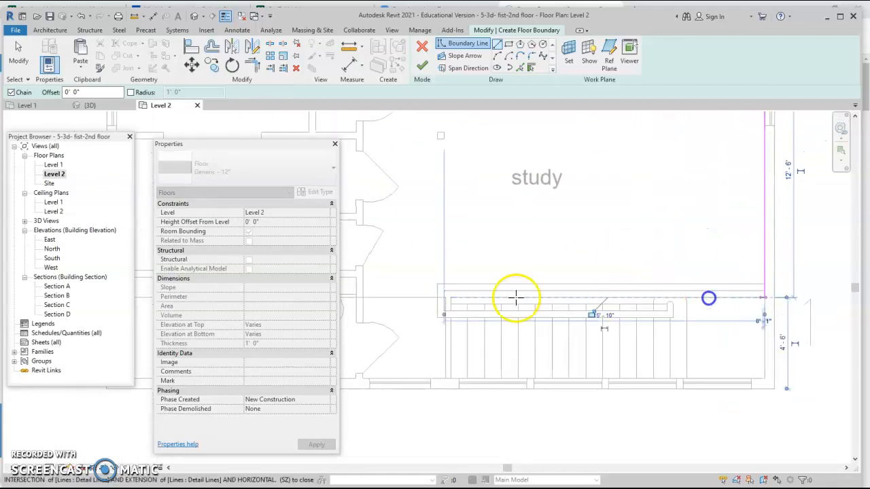
pyautogui.click(451, 298)
pyautogui.click(451, 376)
# - Close the floor boundary along the bathroom's lower wall and up the outer wall to the sleeping area's starting corner
pyautogui.scroll(-1, 427, 374)
pyautogui.moveTo(426, 374); pyautogui.dragTo(819, 339, button='middle')
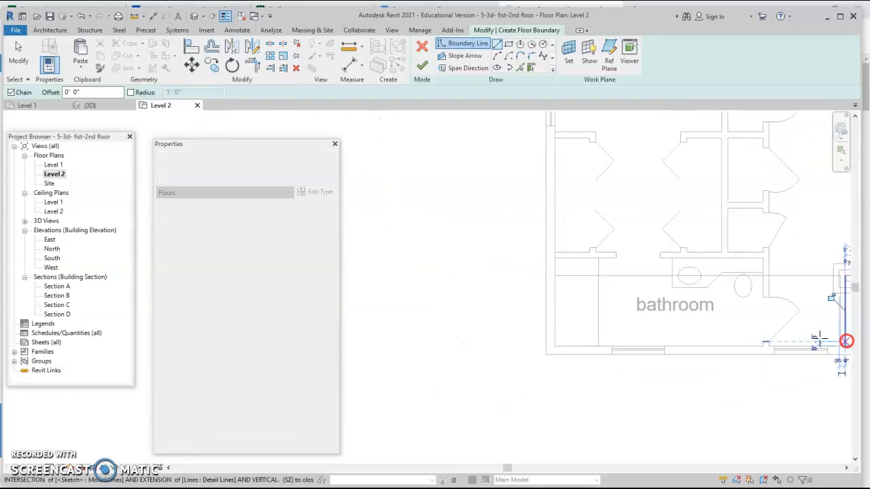
pyautogui.click(556, 346)
pyautogui.moveTo(565, 288); pyautogui.dragTo(534, 424, button='middle')
pyautogui.scroll(-2, 539, 340)
pyautogui.click(529, 153)
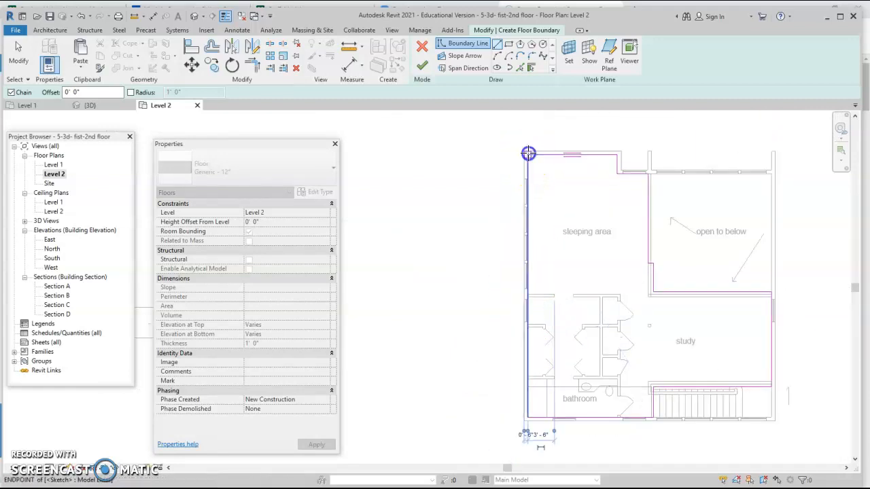
# - Finish the Level 2 floor sketch and clear the floor selection
pyautogui.click(766, 293)
pyautogui.moveTo(766, 294); pyautogui.dragTo(641, 285, button='middle')
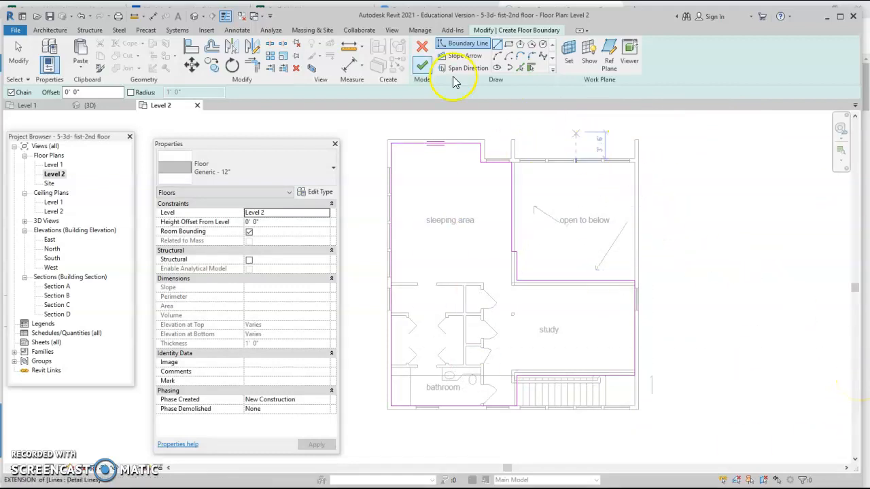
pyautogui.click(421, 68)
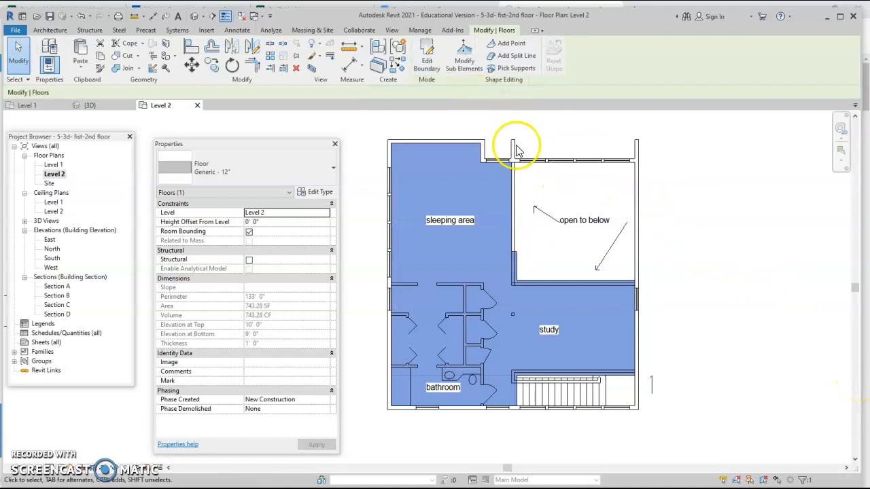
pyautogui.click(530, 230)
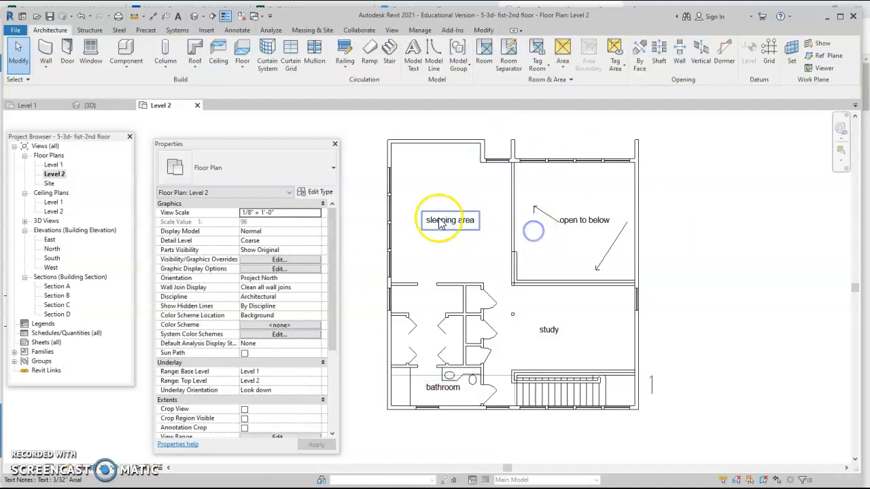
# - Return to the Level 1 floor plan and view the house plan with its section markers up close
pyautogui.doubleClick(55, 165)
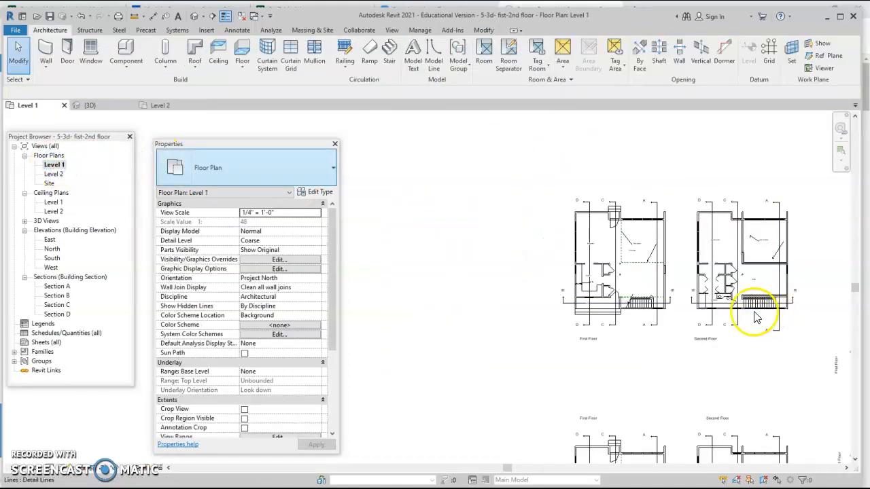
pyautogui.moveTo(734, 228); pyautogui.dragTo(618, 223, button='middle')
pyautogui.moveTo(527, 231); pyautogui.dragTo(833, 223, button='middle')
pyautogui.scroll(-1, 764, 247)
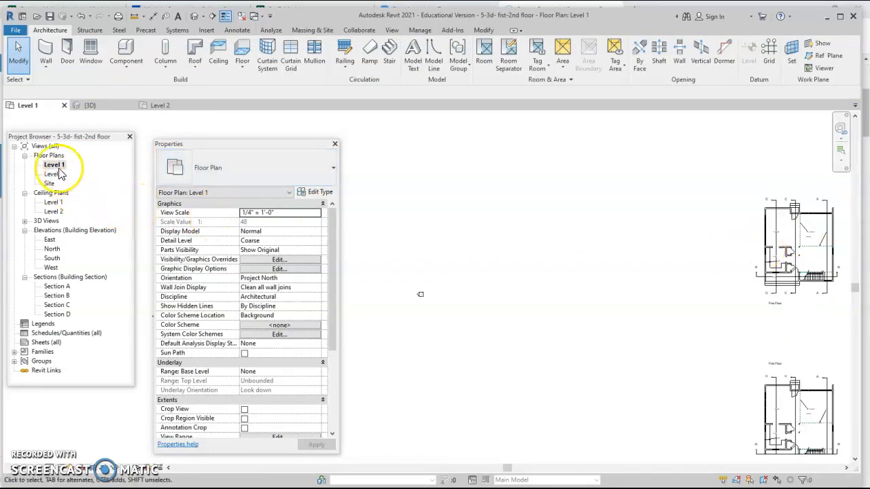
pyautogui.scroll(-3, 592, 237)
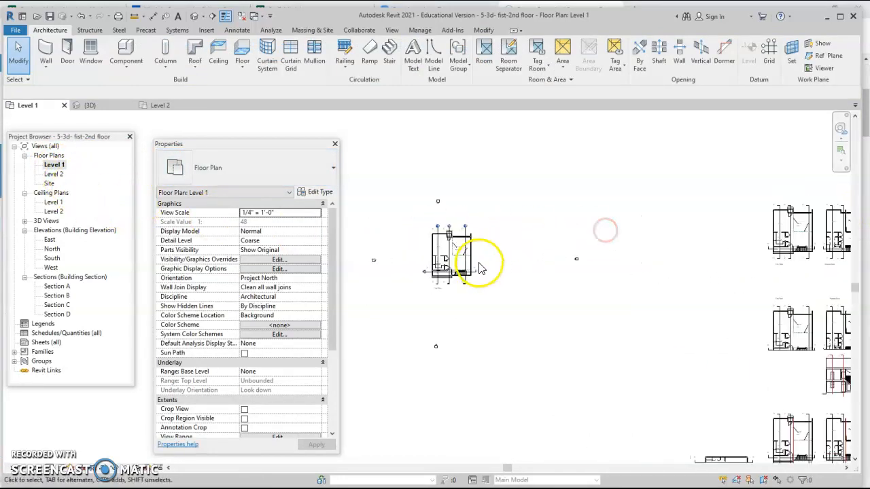
pyautogui.scroll(5, 578, 243)
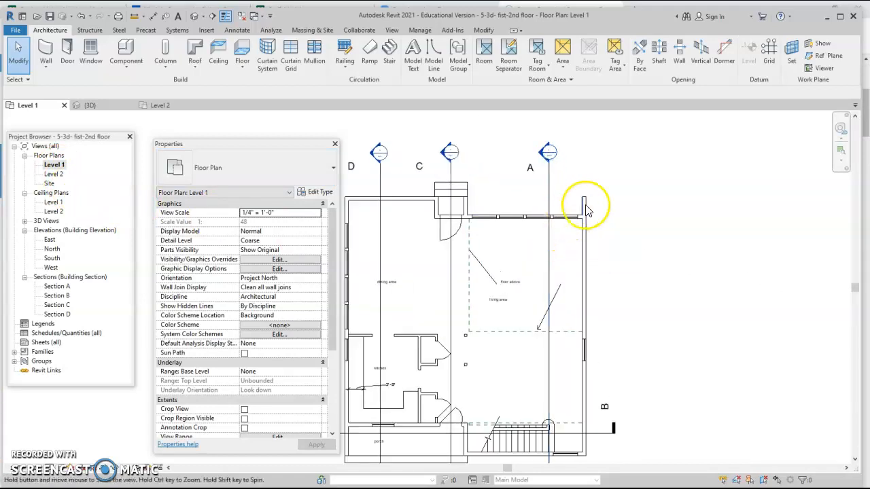
# - Open Section A and raise the top edge of its crop region well above the Level 2 floor
pyautogui.moveTo(588, 210); pyautogui.dragTo(692, 188, button='middle')
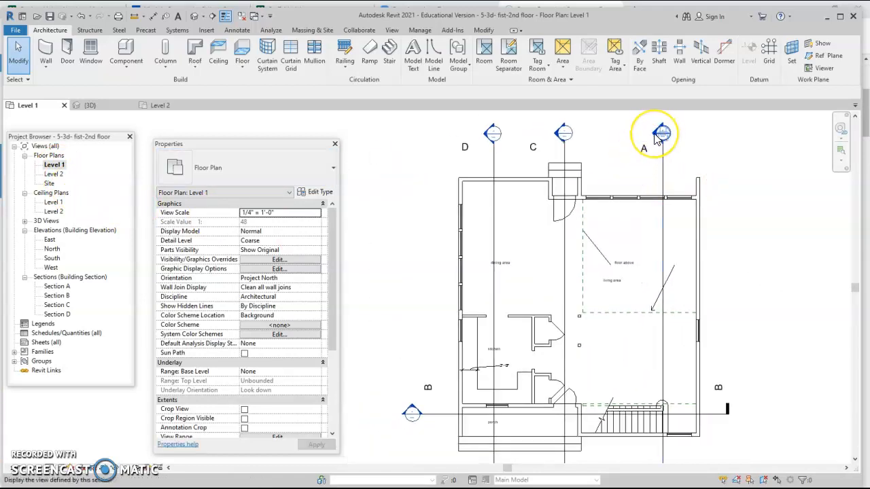
pyautogui.doubleClick(76, 289)
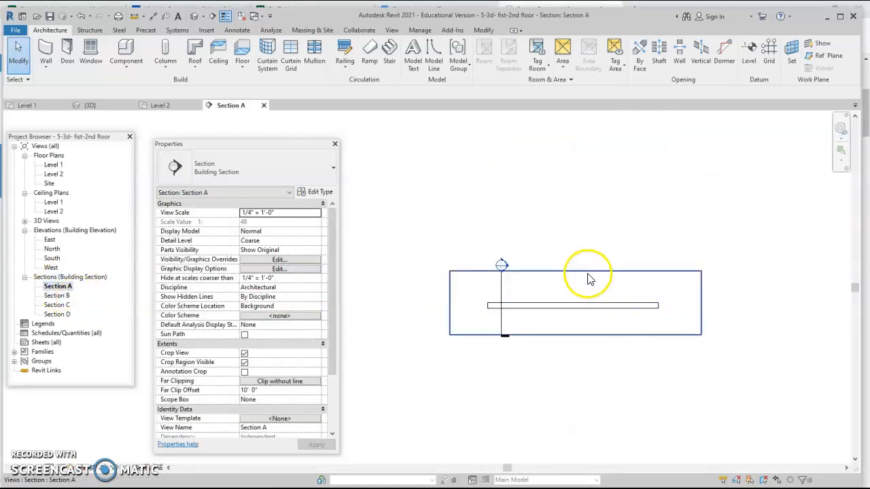
pyautogui.click(564, 271)
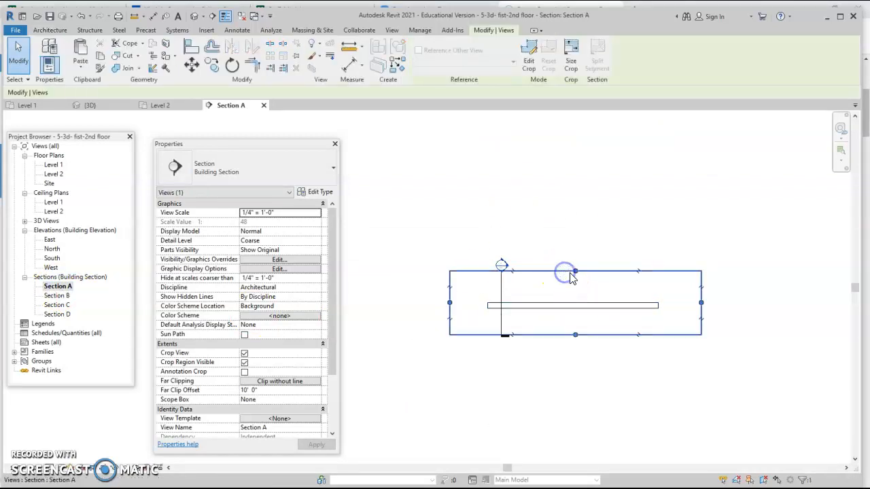
pyautogui.moveTo(571, 266); pyautogui.dragTo(536, 172)
# - Extend the Section B marker line upward until its head sits just below the crop region's top edge
pyautogui.click(501, 279)
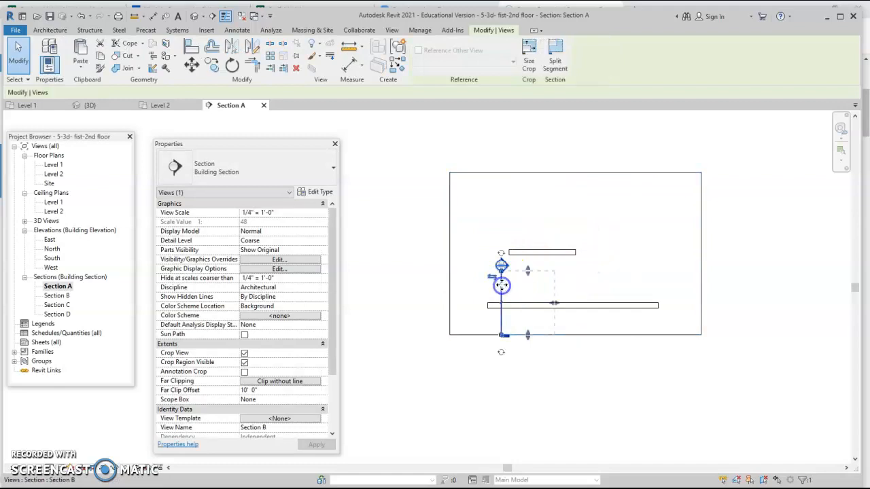
pyautogui.moveTo(501, 271); pyautogui.dragTo(500, 233)
pyautogui.moveTo(498, 192); pyautogui.dragTo(501, 185)
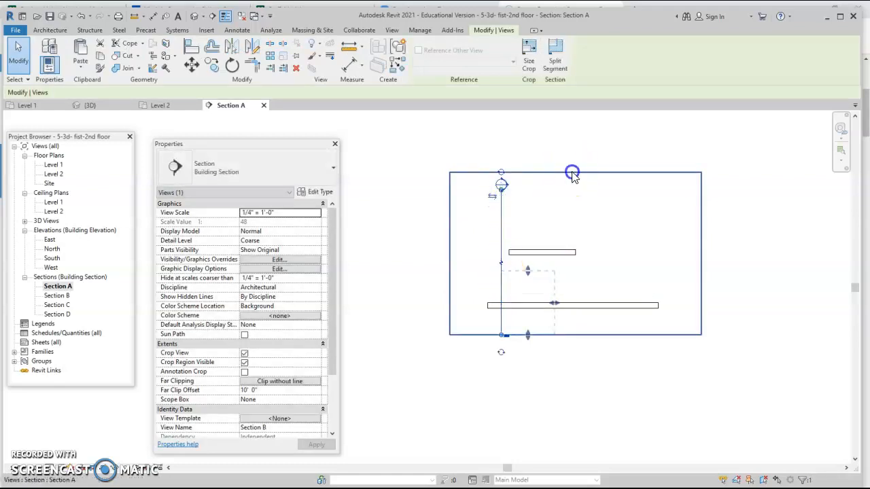
# - Raise Section A's crop top edge further and move the Section B marker head up close beneath it
pyautogui.click(572, 172)
pyautogui.moveTo(576, 149); pyautogui.dragTo(575, 127)
pyautogui.click(503, 186)
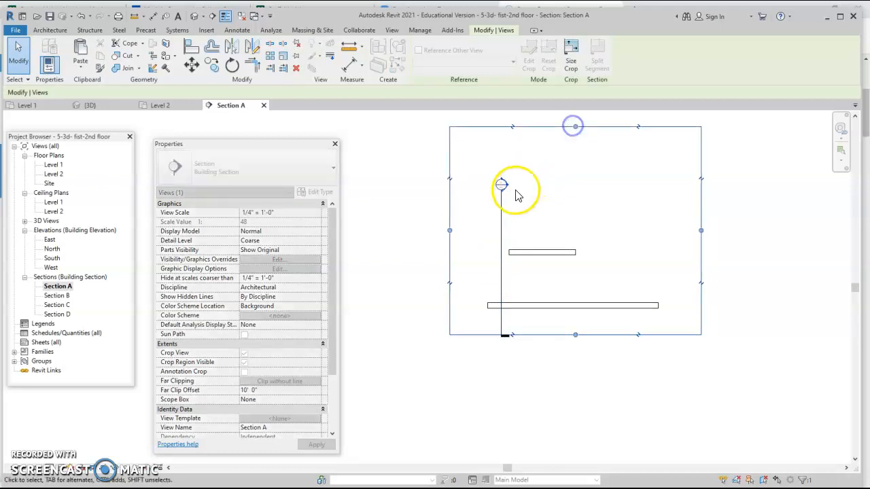
pyautogui.moveTo(504, 197); pyautogui.dragTo(501, 144)
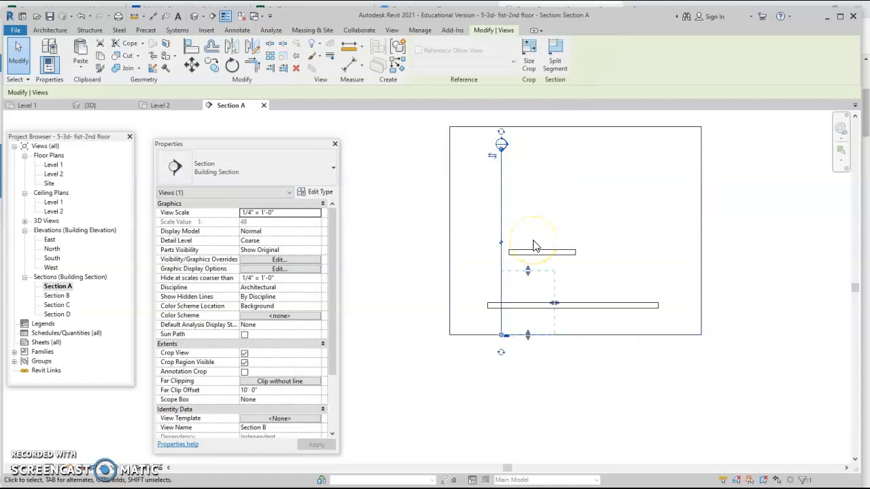
# - Open Section B and try to raise the top edge of its crop region
pyautogui.doubleClick(57, 296)
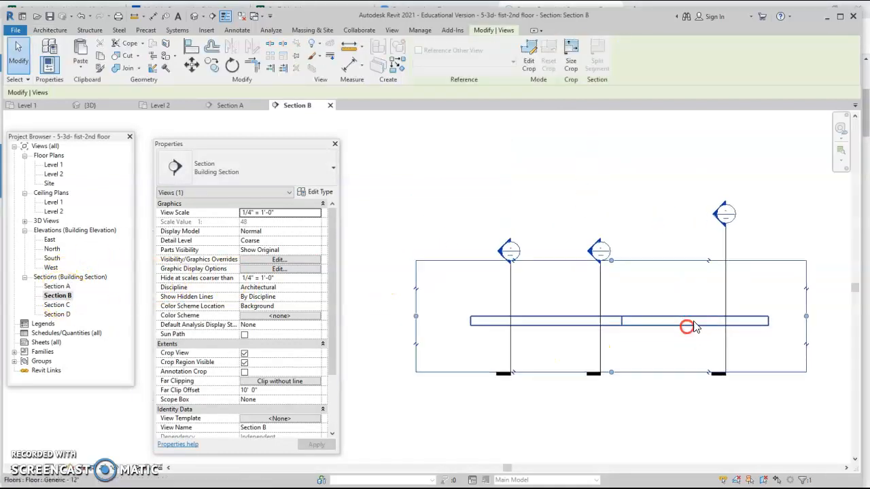
pyautogui.click(603, 163)
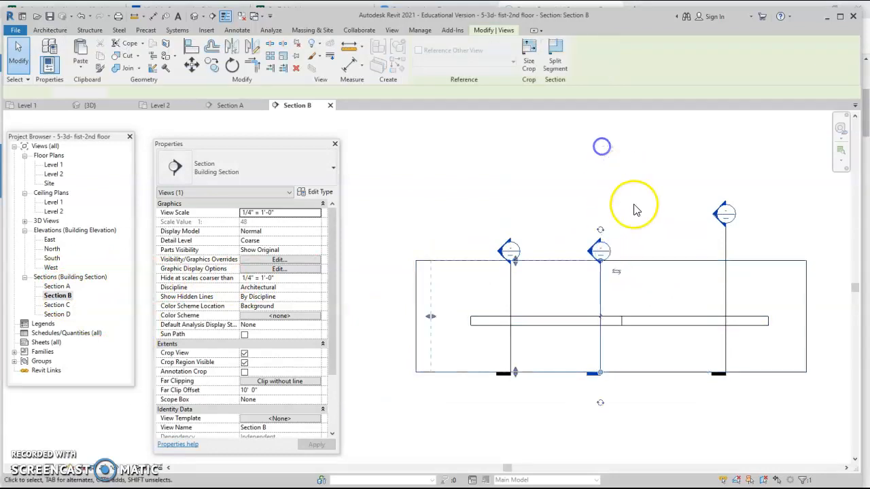
pyautogui.click(609, 137)
pyautogui.click(641, 262)
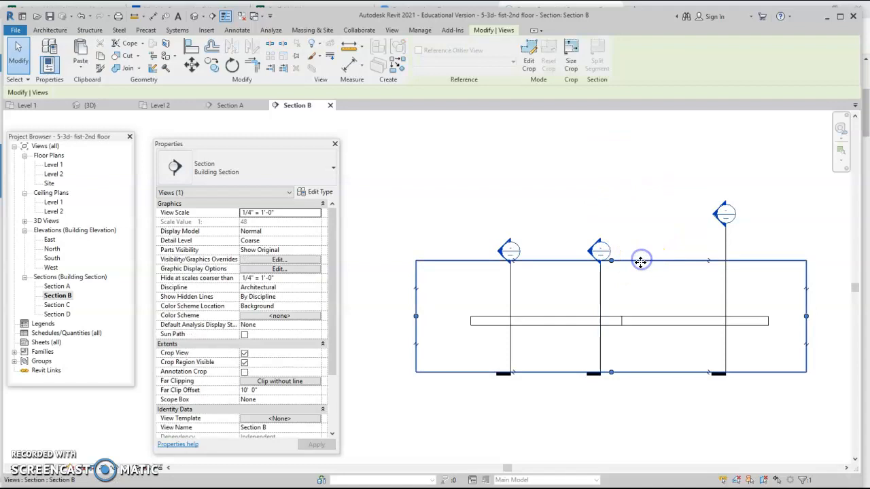
pyautogui.moveTo(612, 261); pyautogui.dragTo(612, 159)
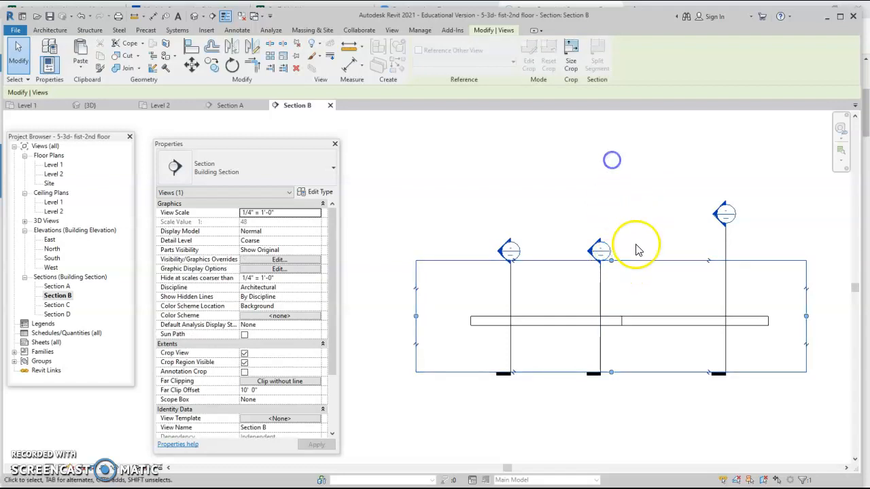
# - Raise Section B's crop top edge above the neighbouring section marker head, using the edge's midpoint grip up close
pyautogui.scroll(-2, 618, 268)
pyautogui.scroll(4, 615, 267)
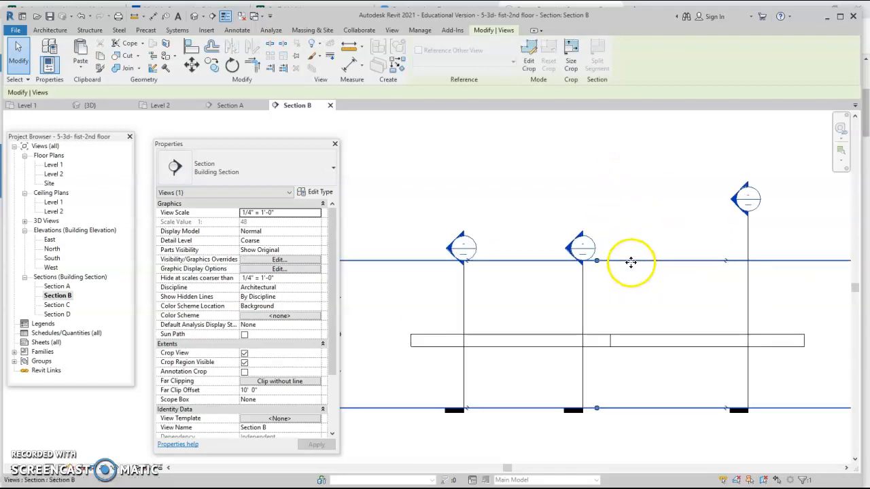
pyautogui.scroll(5, 554, 259)
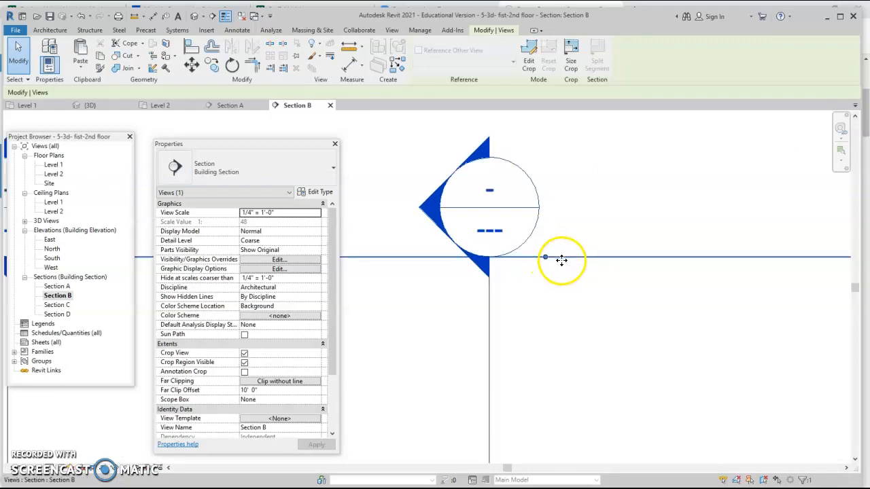
pyautogui.moveTo(518, 245); pyautogui.dragTo(522, 142)
pyautogui.scroll(-1, 542, 176)
pyautogui.moveTo(549, 181); pyautogui.dragTo(581, 387, button='middle')
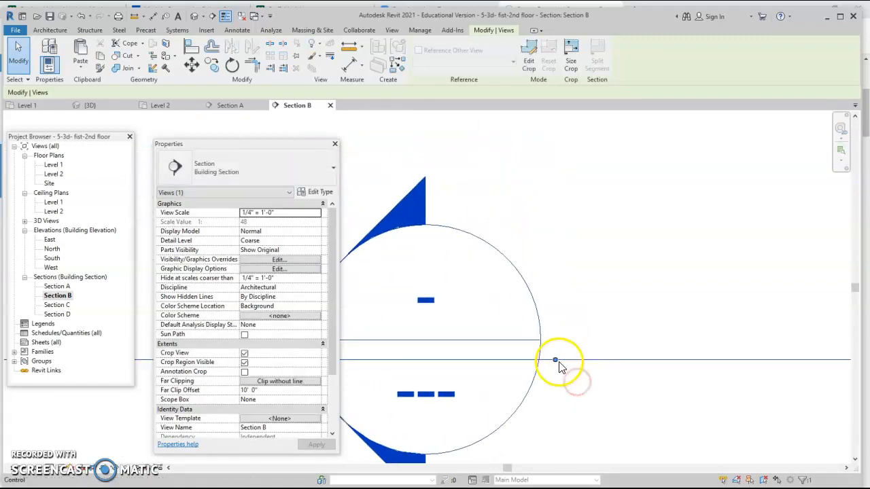
pyautogui.moveTo(555, 363); pyautogui.dragTo(553, 150)
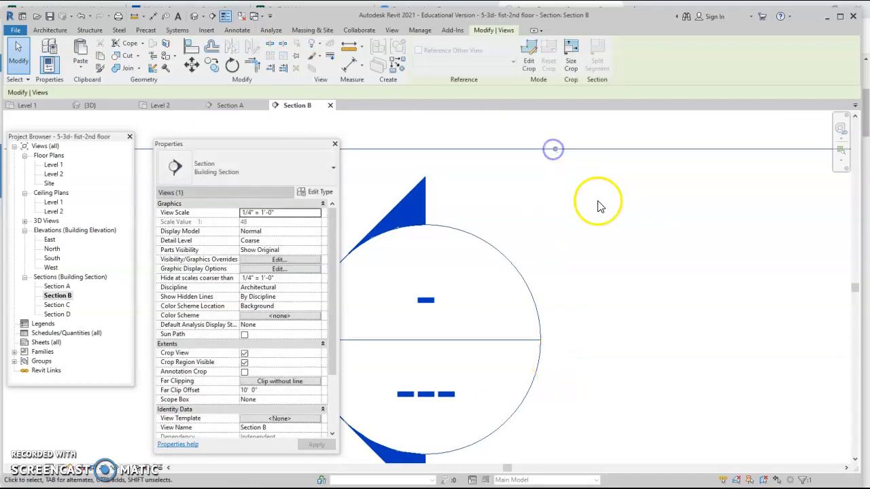
# - Raise Section B's crop top edge further until the region encloses both floors and the tallest section marker
pyautogui.scroll(-3, 591, 286)
pyautogui.scroll(-3, 591, 313)
pyautogui.moveTo(579, 317); pyautogui.dragTo(579, 142)
pyautogui.scroll(-2, 594, 227)
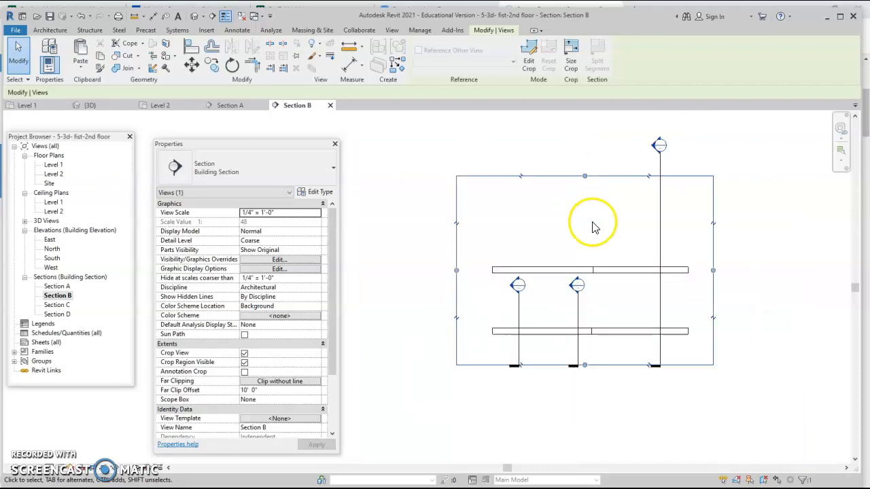
pyautogui.moveTo(576, 243); pyautogui.dragTo(575, 163)
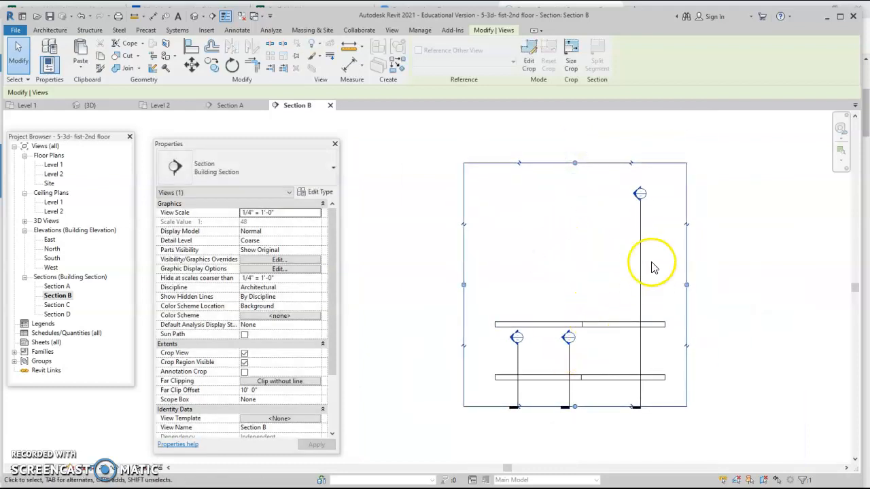
# - Extend the Section C and Section D marker lines upward so their heads align with the Section A marker head
pyautogui.click(568, 353)
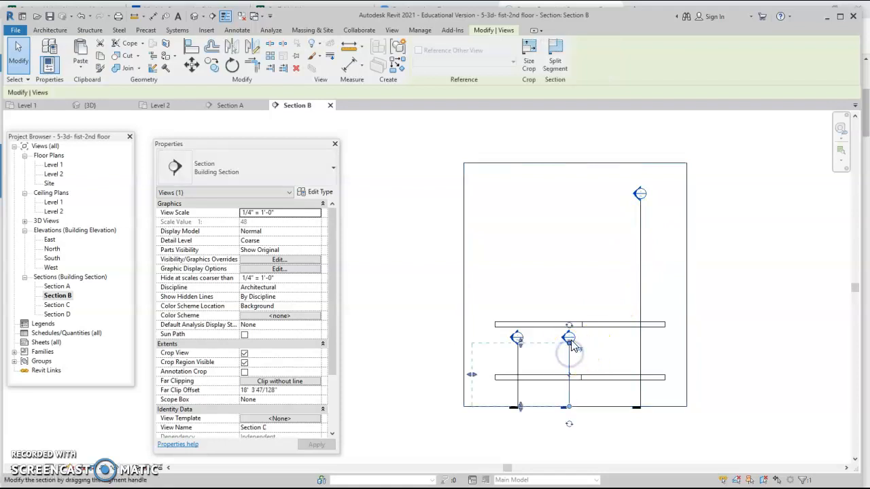
pyautogui.moveTo(573, 346); pyautogui.dragTo(573, 195)
pyautogui.click(519, 363)
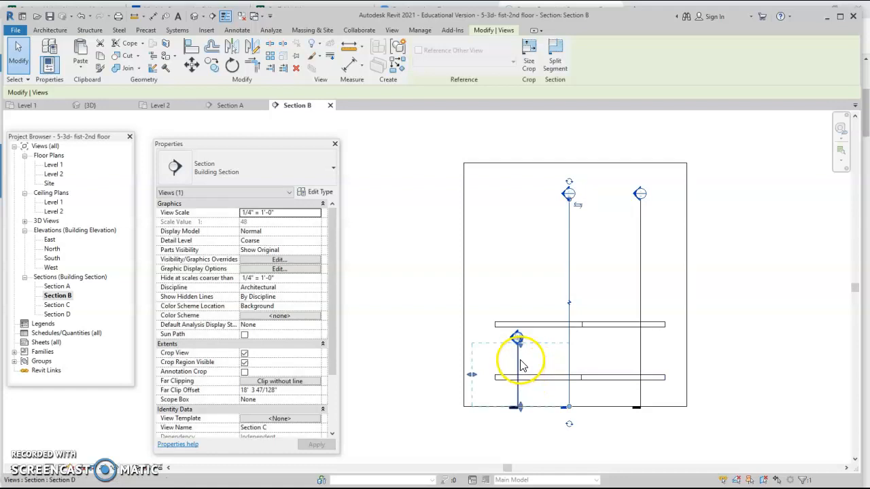
pyautogui.moveTo(520, 348); pyautogui.dragTo(524, 202)
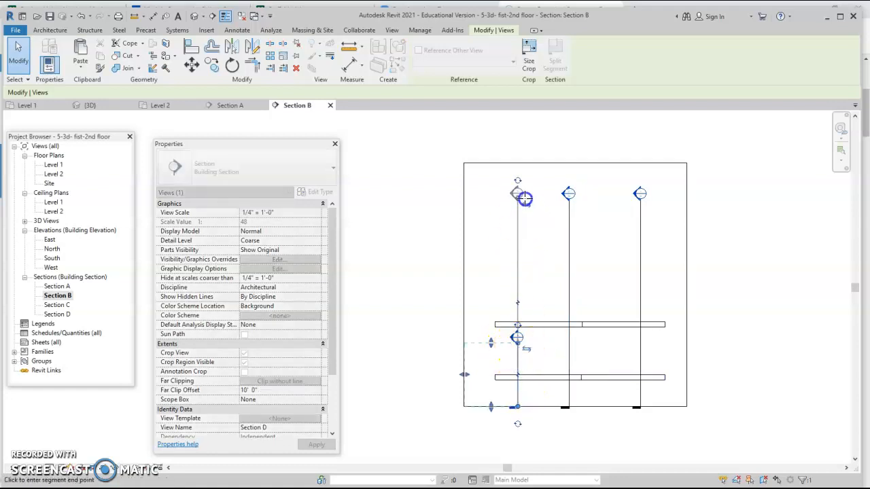
pyautogui.moveTo(523, 193); pyautogui.dragTo(522, 196)
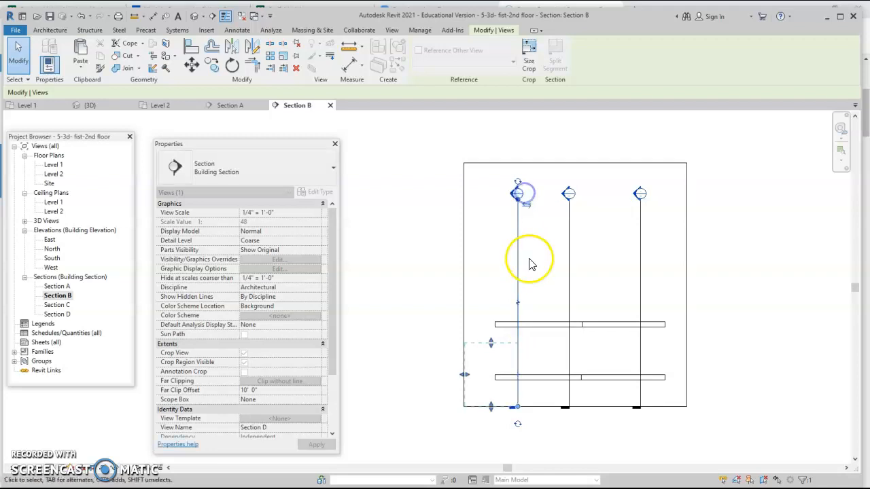
pyautogui.click(536, 279)
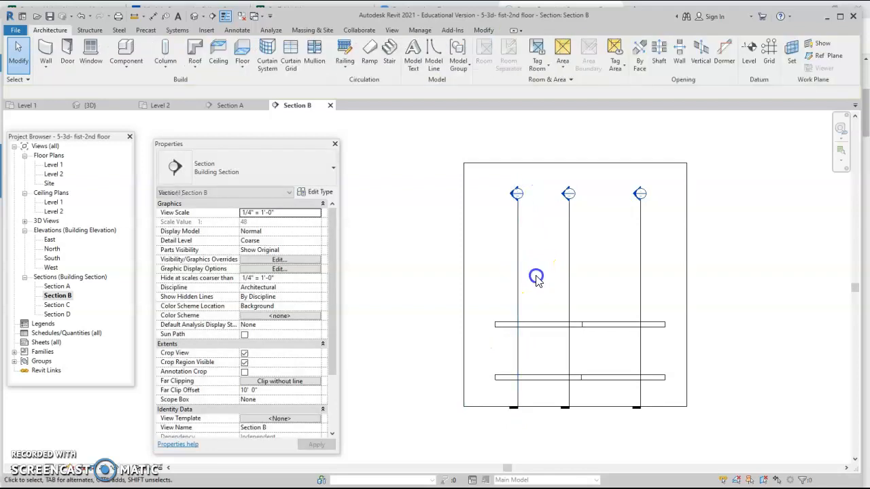
# - Open the Level 2 floor plan and select the small line mark outside the wall beside the stairs
pyautogui.doubleClick(54, 175)
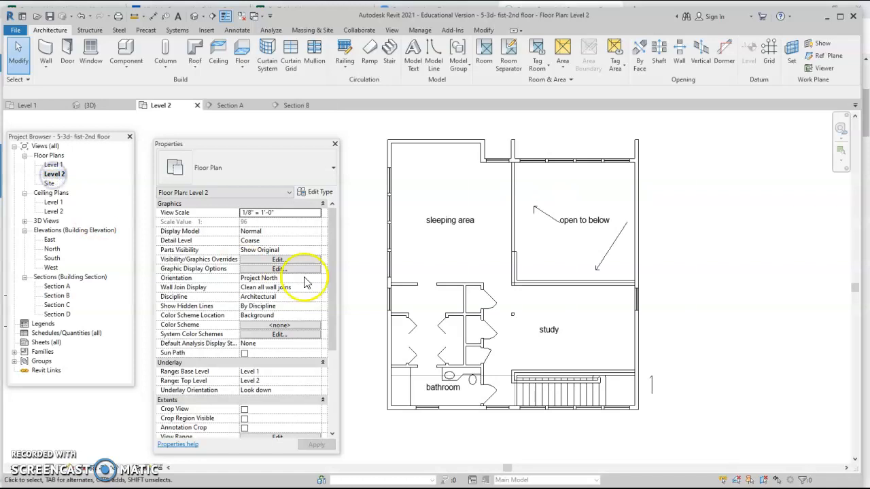
pyautogui.scroll(-3, 412, 298)
pyautogui.moveTo(437, 299); pyautogui.dragTo(538, 299, button='middle')
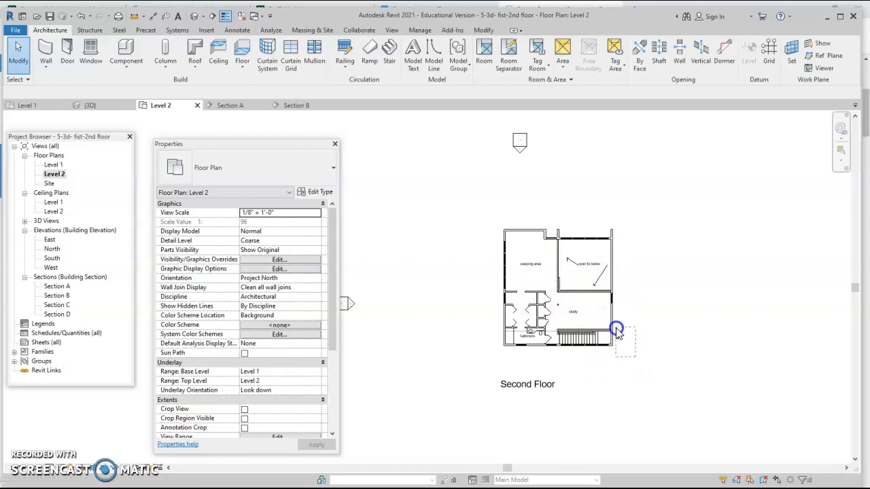
pyautogui.moveTo(615, 328); pyautogui.dragTo(614, 326)
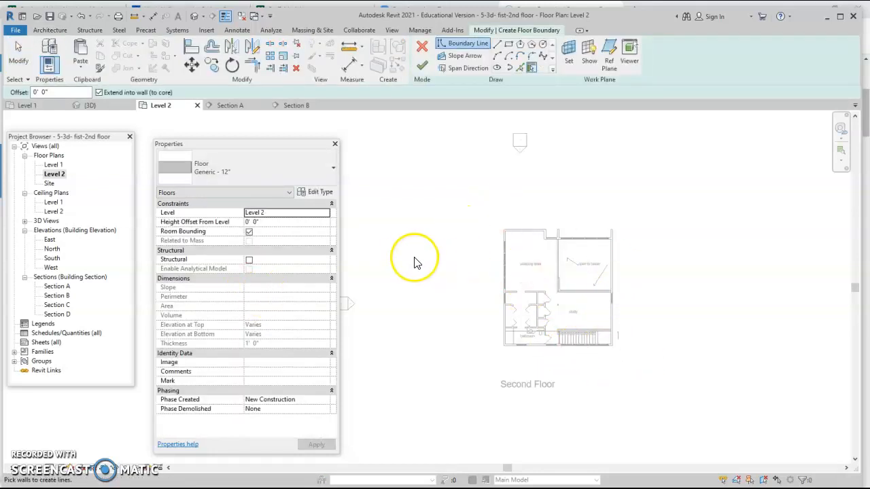
# - Open Section A and cancel the empty floor boundary sketch
pyautogui.doubleClick(57, 288)
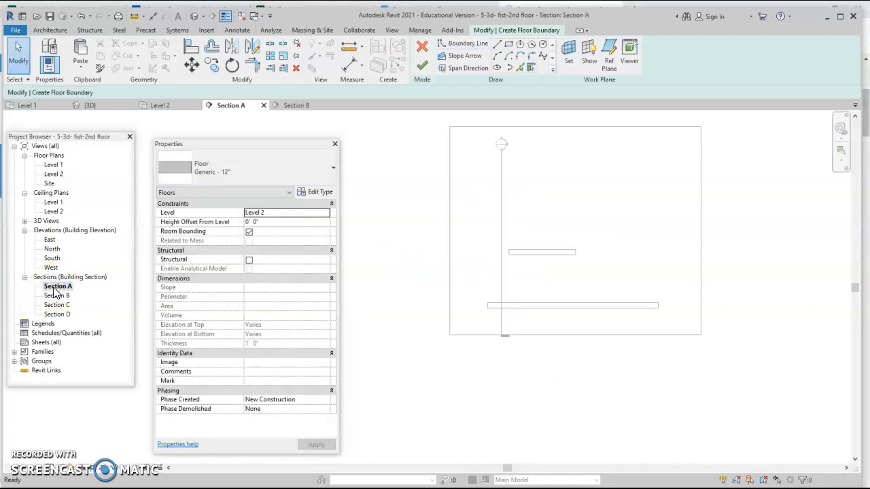
pyautogui.click(425, 70)
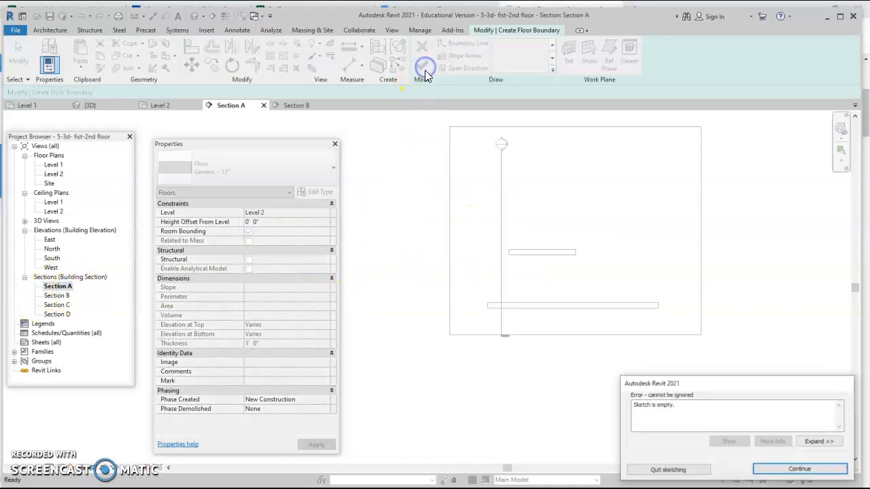
pyautogui.click(789, 474)
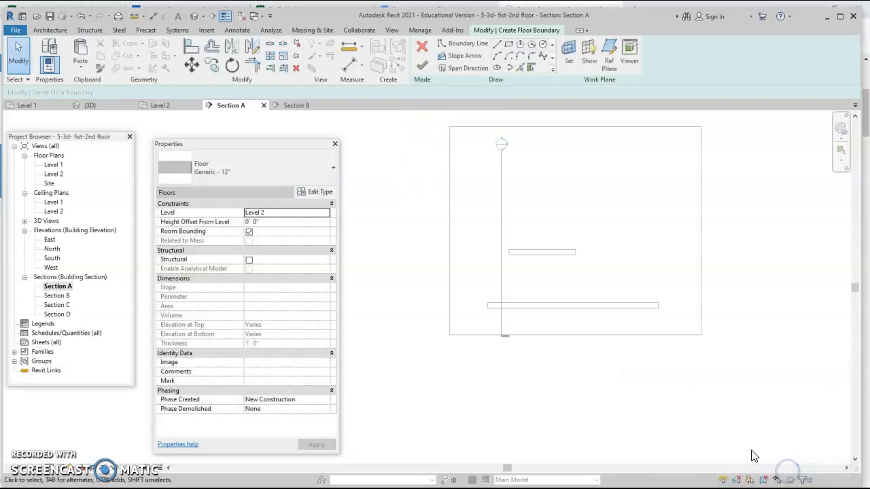
pyautogui.click(427, 52)
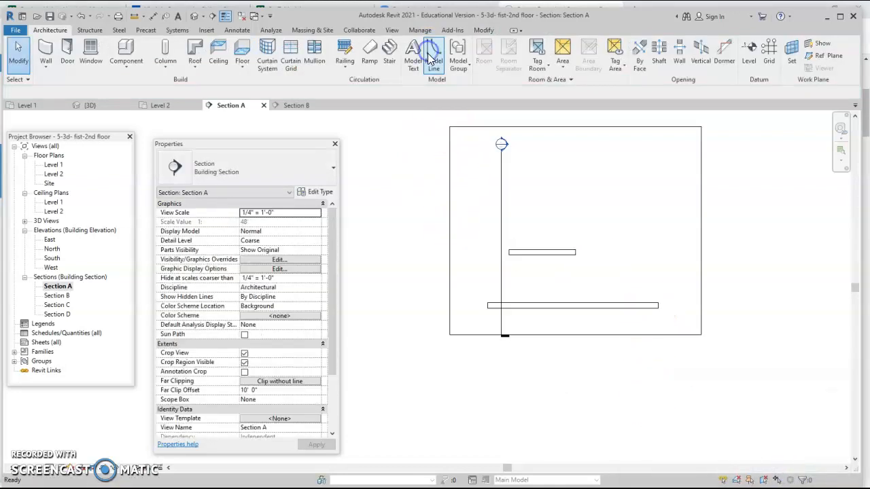
# - Open Section C and raise the top edge of its crop region well above the Level 2 floor
pyautogui.doubleClick(57, 297)
pyautogui.doubleClick(57, 306)
pyautogui.click(518, 299)
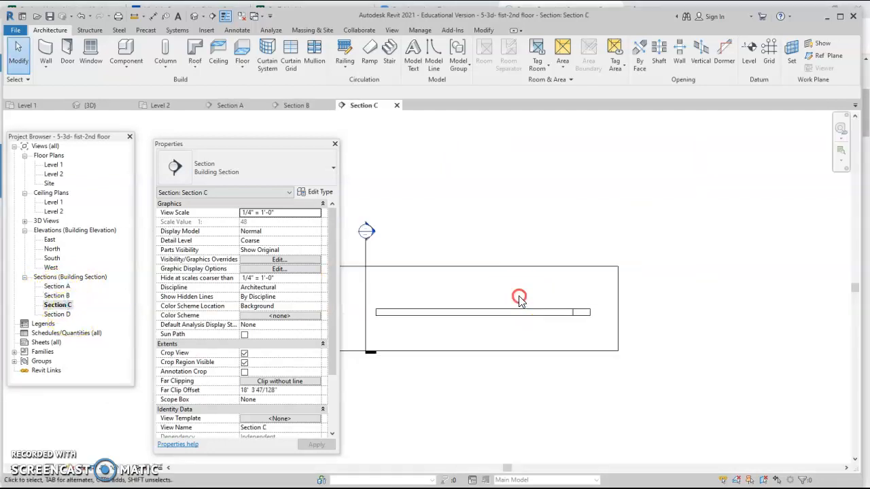
pyautogui.scroll(-1, 519, 299)
pyautogui.moveTo(519, 299); pyautogui.dragTo(613, 310, button='middle')
pyautogui.click(572, 287)
pyautogui.moveTo(570, 286); pyautogui.dragTo(550, 144)
pyautogui.moveTo(555, 226); pyautogui.dragTo(558, 263, button='middle')
pyautogui.scroll(-1, 558, 264)
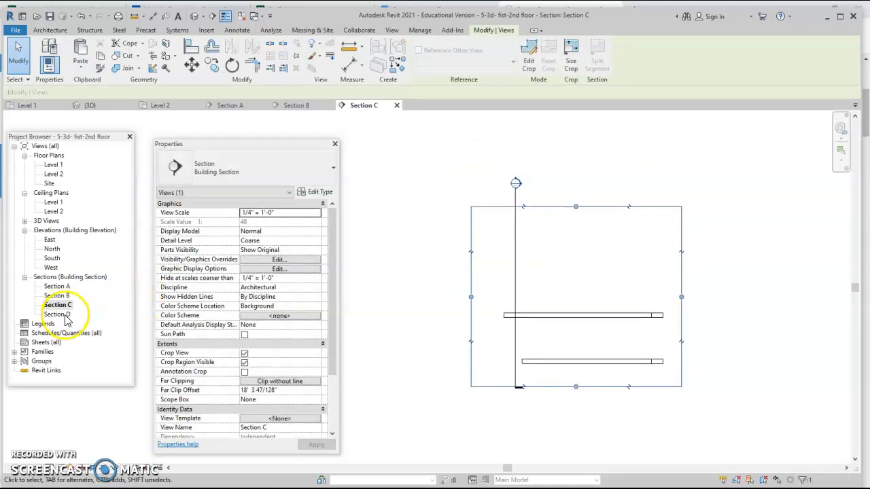
# - Open Section D and raise the top edge of its crop region well above the Level 2 floor
pyautogui.doubleClick(57, 314)
pyautogui.click(545, 274)
pyautogui.click(527, 259)
pyautogui.moveTo(511, 257); pyautogui.dragTo(510, 136)
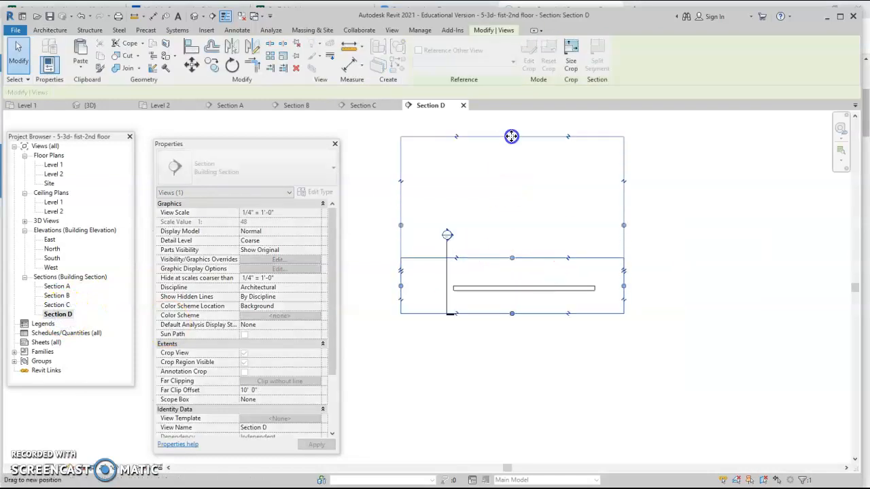
pyautogui.scroll(-1, 515, 155)
pyautogui.moveTo(514, 156); pyautogui.dragTo(544, 249, button='middle')
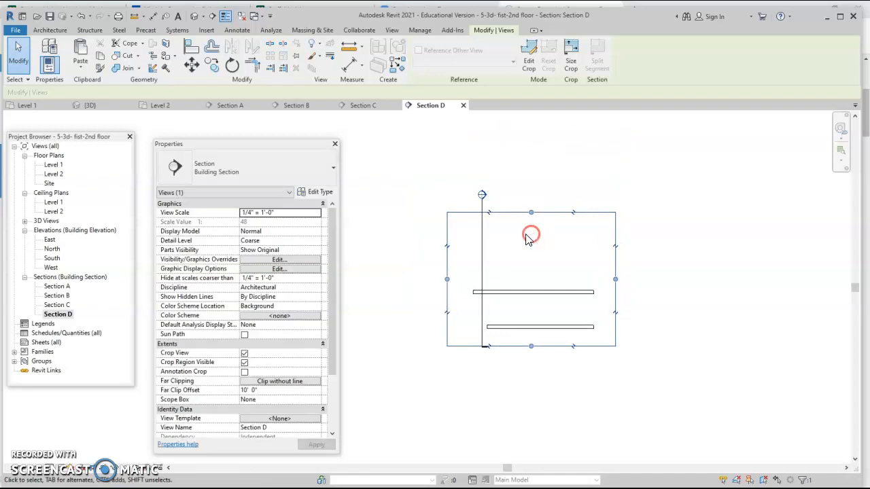
# - Delete the two short detail lines outside the wall beside the stairs in the Level 2 floor plan
pyautogui.doubleClick(55, 165)
pyautogui.doubleClick(51, 176)
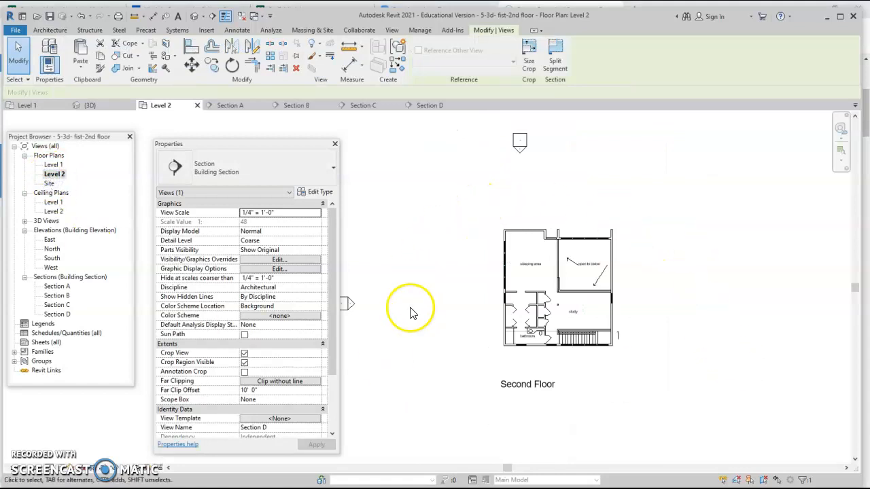
pyautogui.click(625, 339)
pyautogui.click(616, 328)
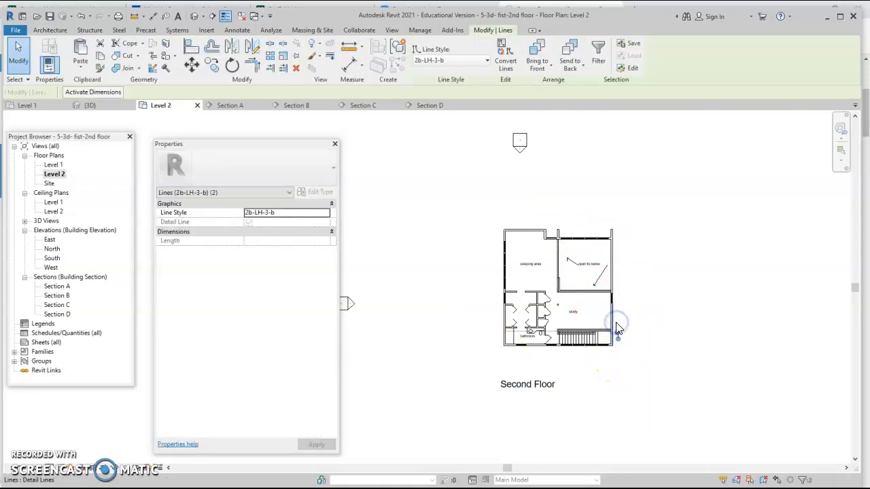
pyautogui.press('Escape')
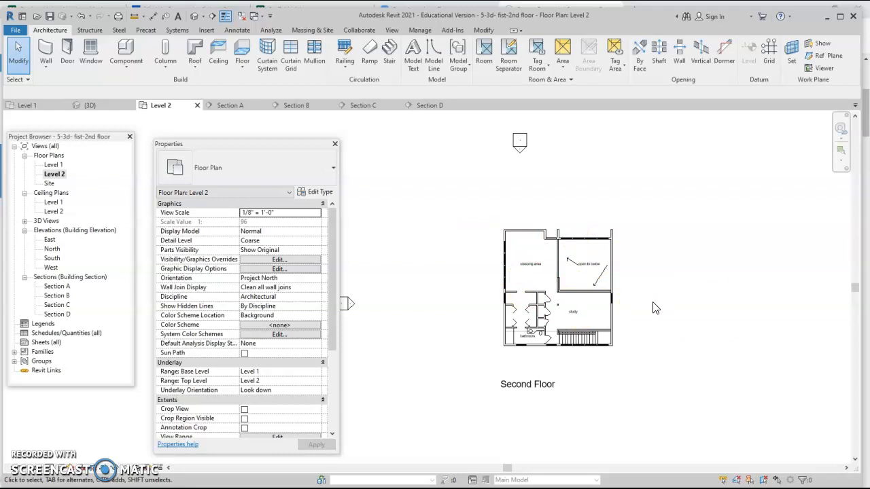
# - Examine the Level 1 and Level 2 floor plans and the two floor slabs in the 3D view, finishing on the Level 1 plan
pyautogui.scroll(-1, 563, 310)
pyautogui.moveTo(562, 310); pyautogui.dragTo(489, 310, button='middle')
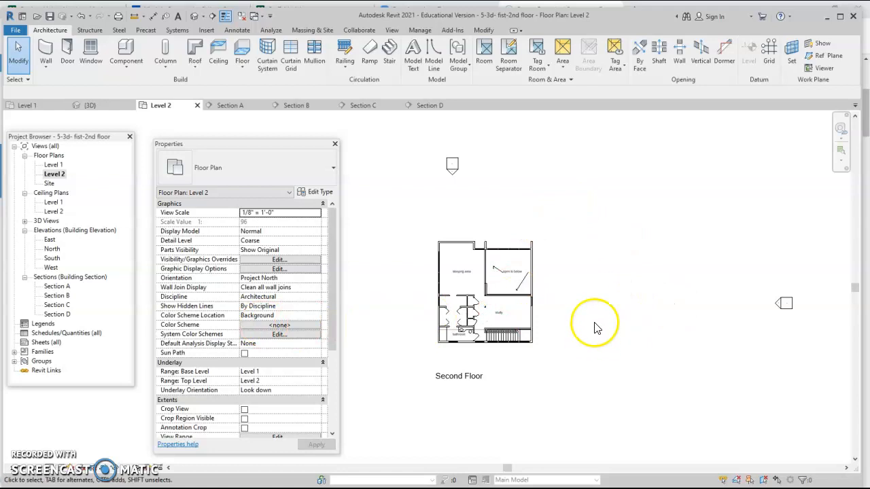
pyautogui.doubleClick(55, 165)
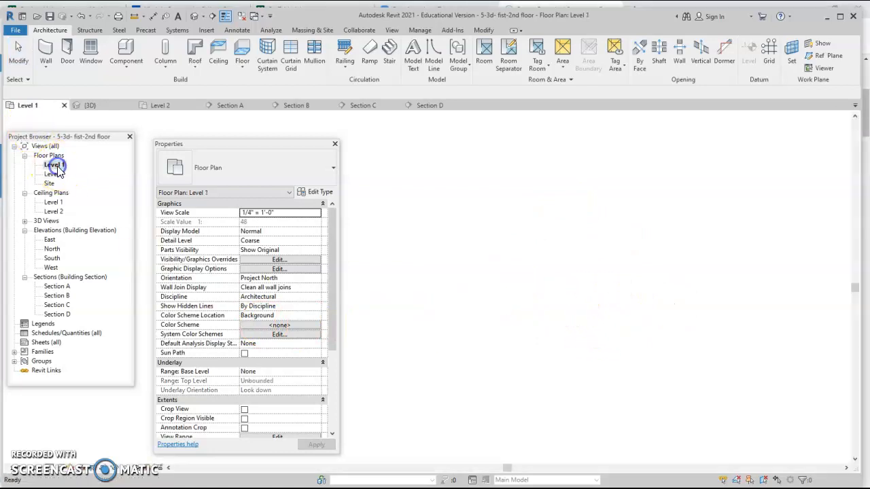
pyautogui.scroll(-2, 397, 241)
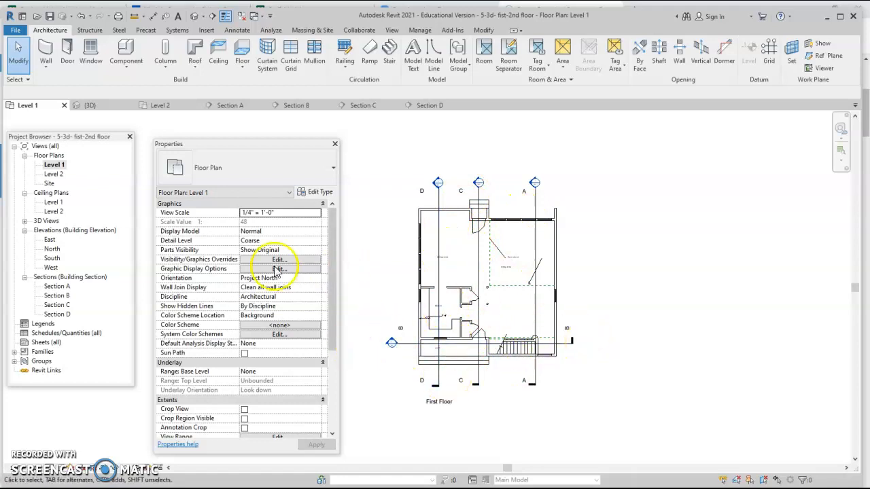
pyautogui.click(194, 18)
pyautogui.keyDown('shift'); pyautogui.moveTo(537, 392); pyautogui.dragTo(410, 367, button='middle'); pyautogui.keyUp('shift')
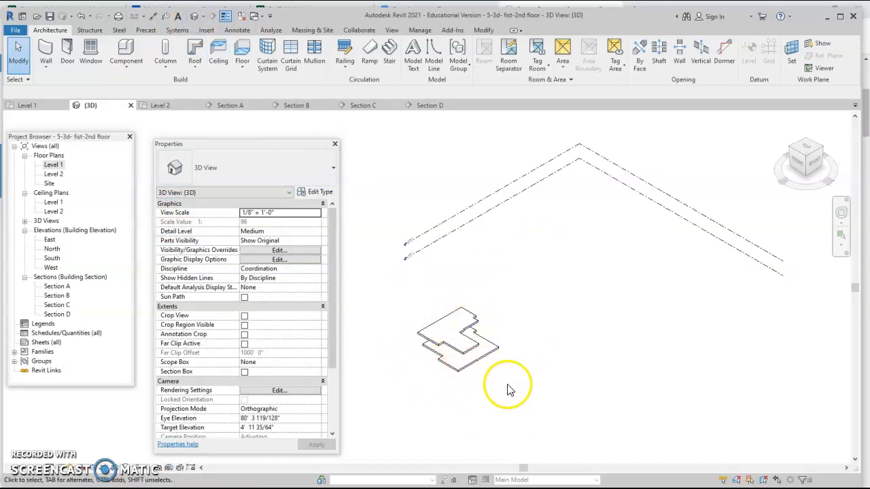
pyautogui.doubleClick(53, 166)
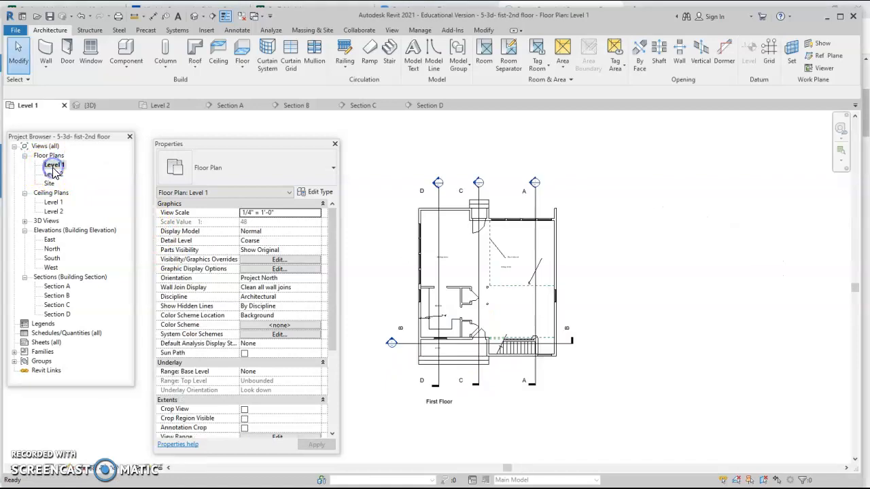
pyautogui.doubleClick(54, 175)
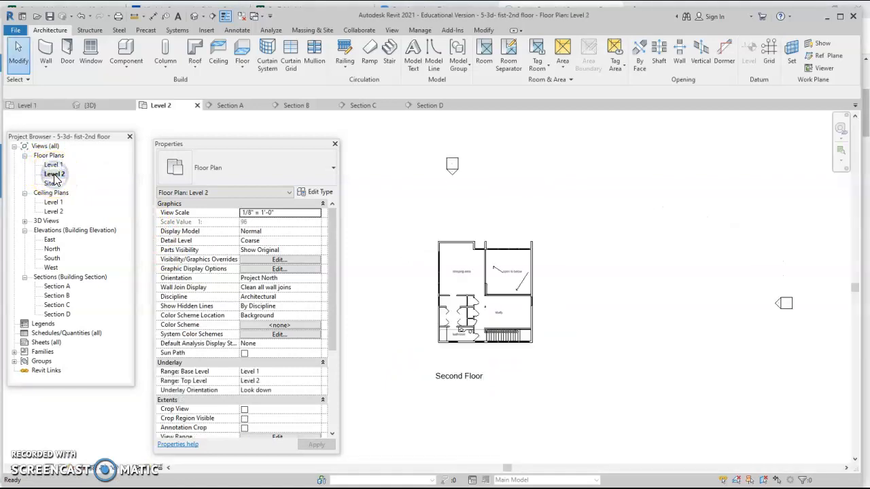
pyautogui.doubleClick(54, 166)
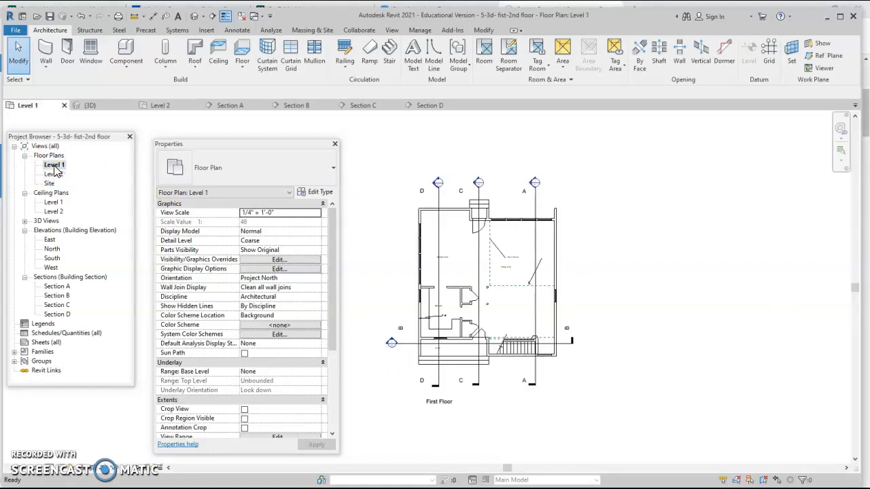